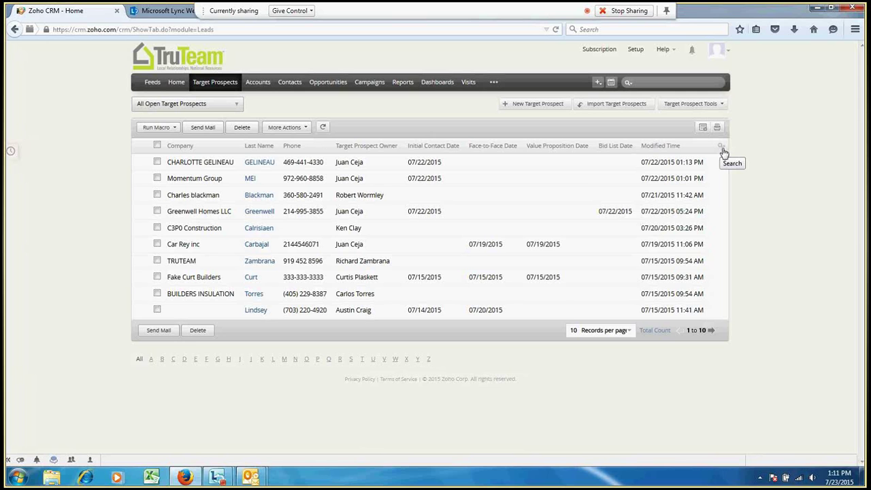
Filter the Target Prospects list to Company contains 'car', showing 10 matching records
{"action": "left_click", "coordinate": [723, 151]}
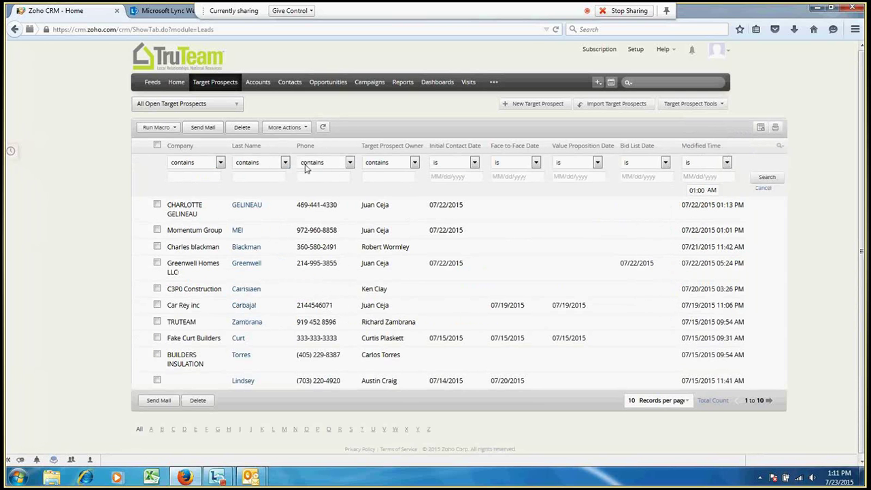
{"action": "left_click", "coordinate": [184, 177]}
{"action": "left_click", "coordinate": [220, 163]}
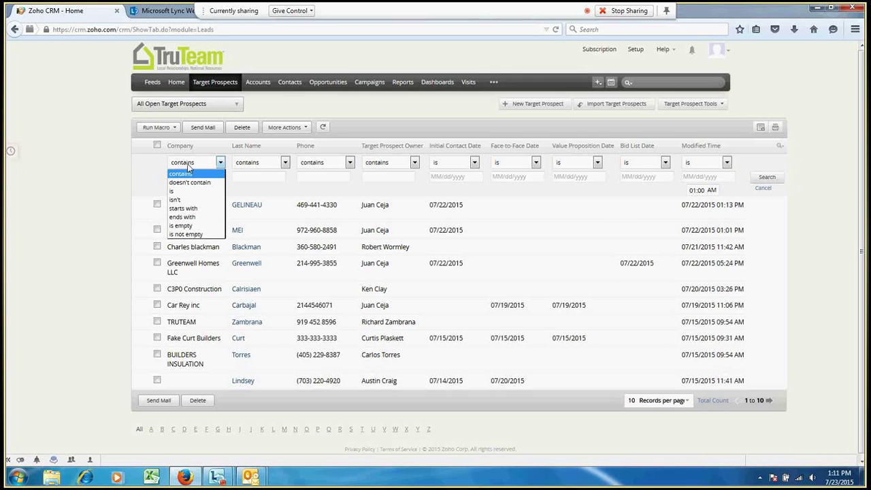
{"action": "left_click", "coordinate": [157, 168]}
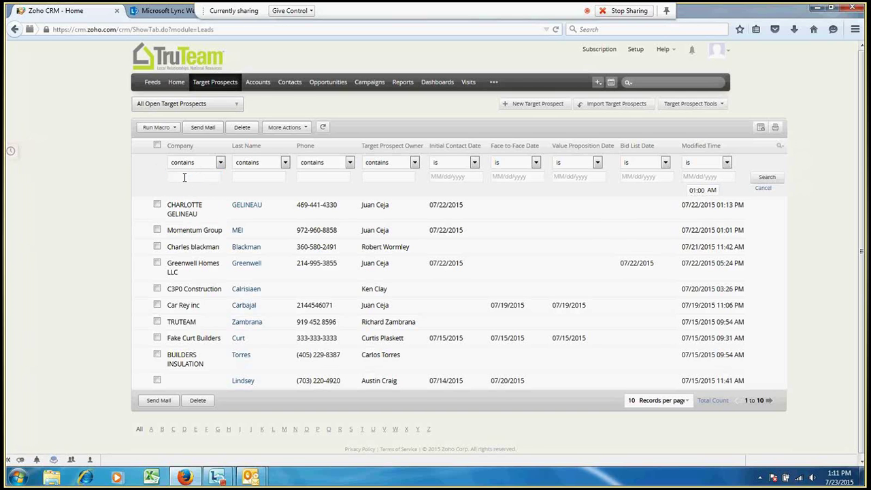
{"action": "left_click", "coordinate": [184, 178]}
{"action": "type", "text": "car"}
{"action": "key", "text": "Return"}
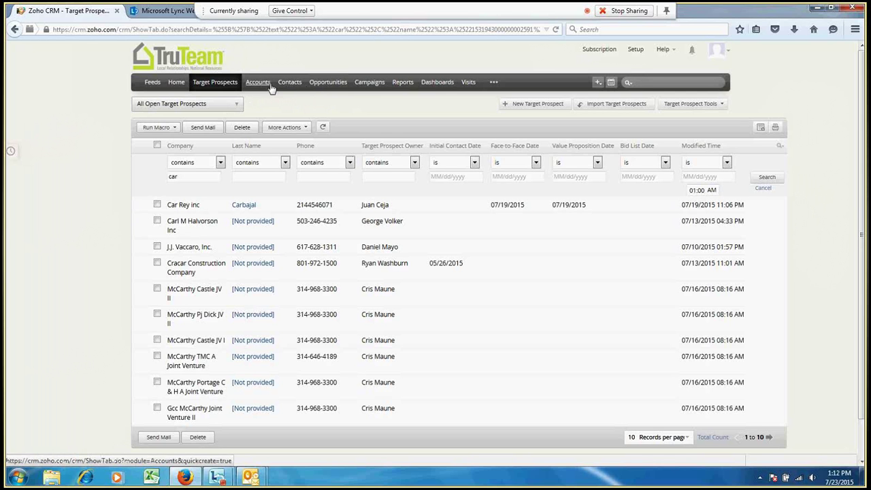
Show Opportunities filtered to Stage contains 'takeoff', listing the Takeoff Required deals
{"action": "left_click", "coordinate": [330, 85]}
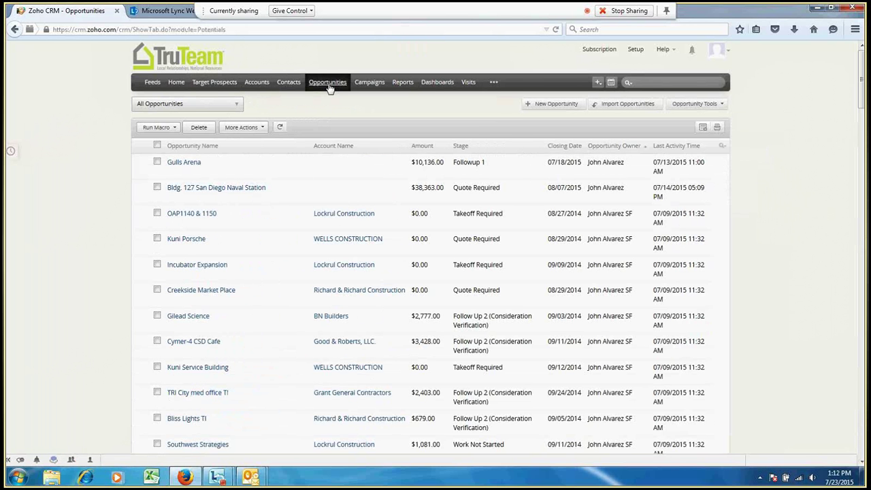
{"action": "left_click", "coordinate": [721, 147]}
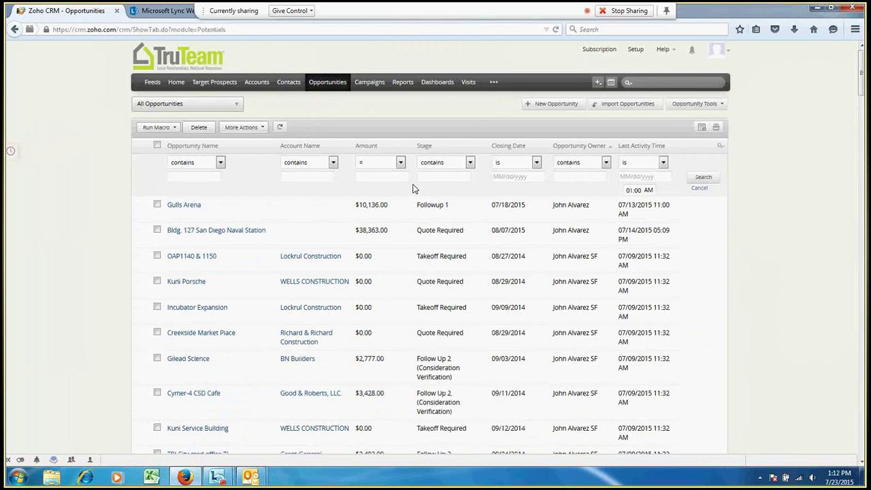
{"action": "left_click", "coordinate": [470, 164]}
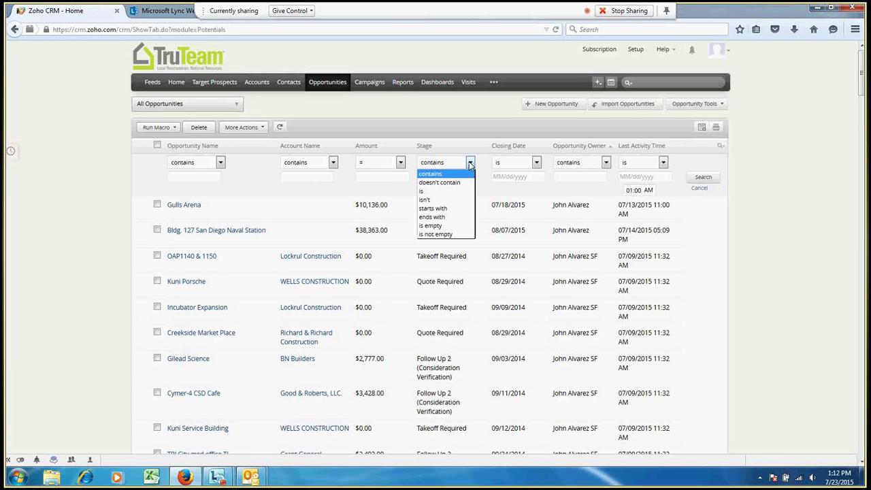
{"action": "left_click", "coordinate": [471, 164]}
{"action": "left_click", "coordinate": [450, 177]}
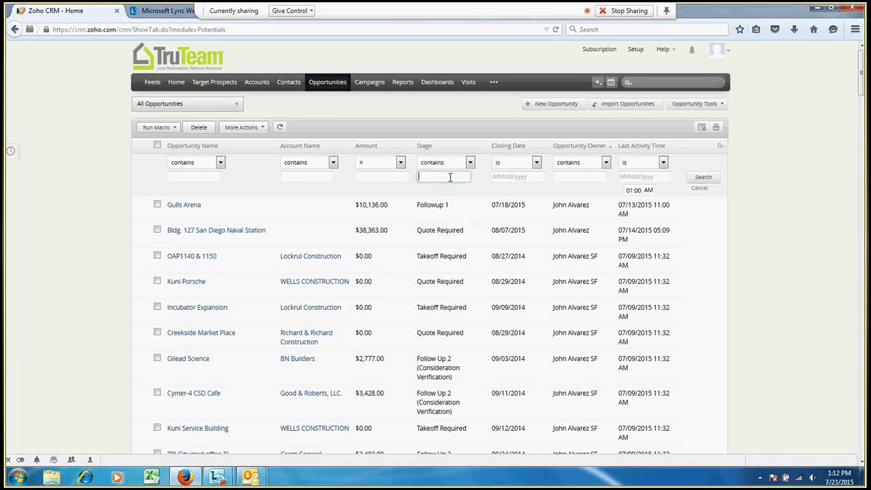
{"action": "type", "text": "take"}
{"action": "key", "text": "BackSpace"}
{"action": "type", "text": "off"}
{"action": "key", "text": "Return"}
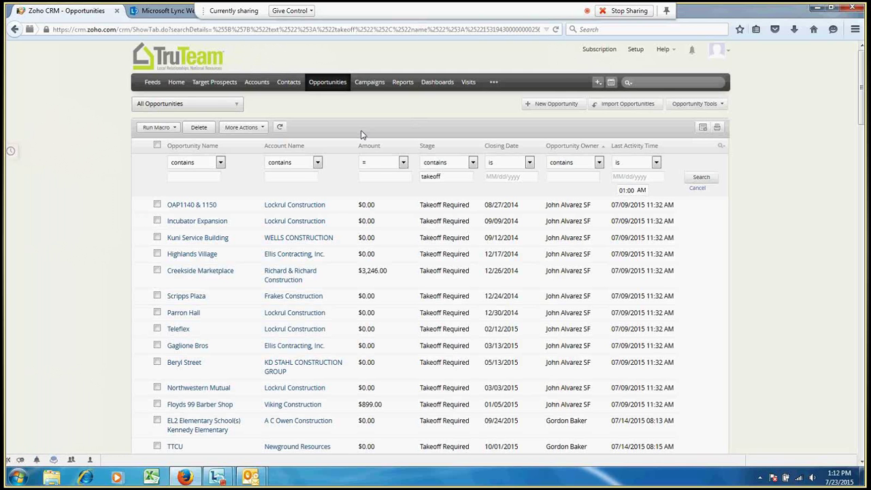
{"action": "mouse_move", "coordinate": [250, 108]}
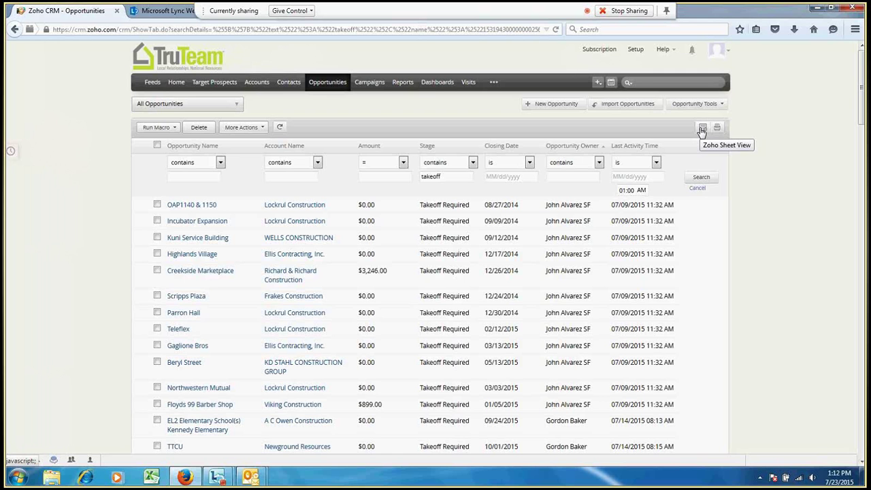
Open the opportunities in Zoho Sheet as Potentials_1437671593740.csv
{"action": "left_click", "coordinate": [703, 130]}
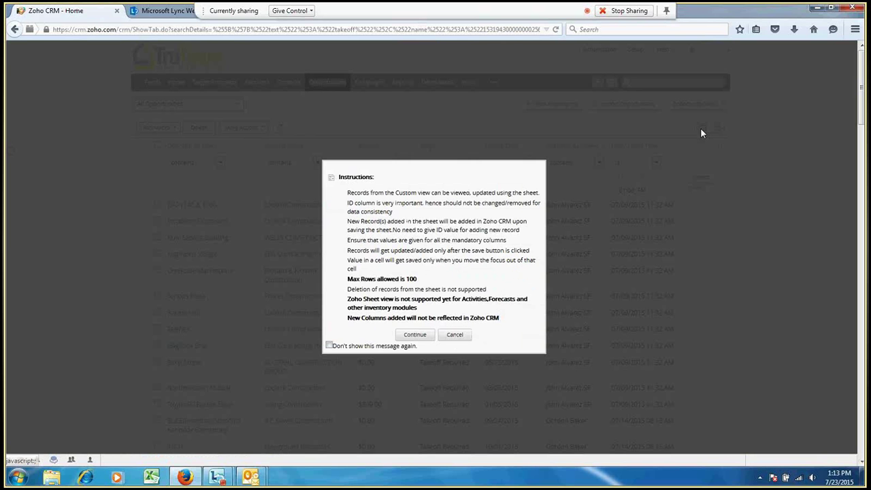
{"action": "left_click", "coordinate": [455, 338]}
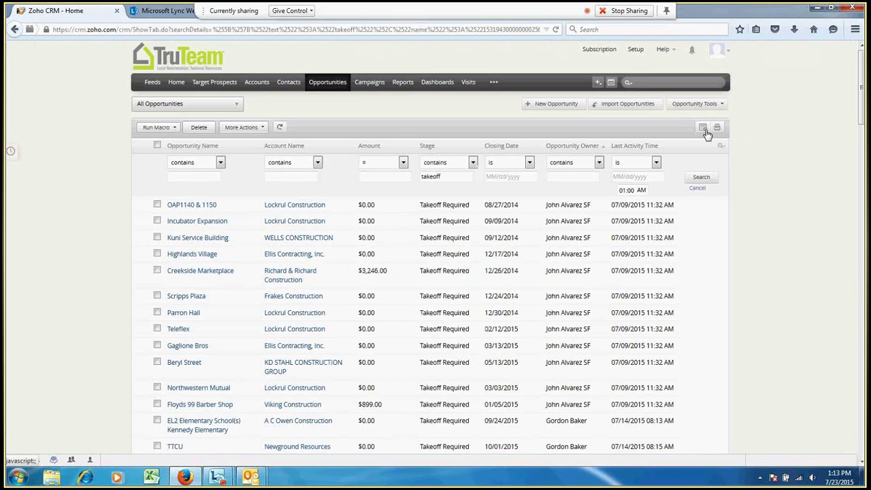
{"action": "left_click", "coordinate": [704, 129]}
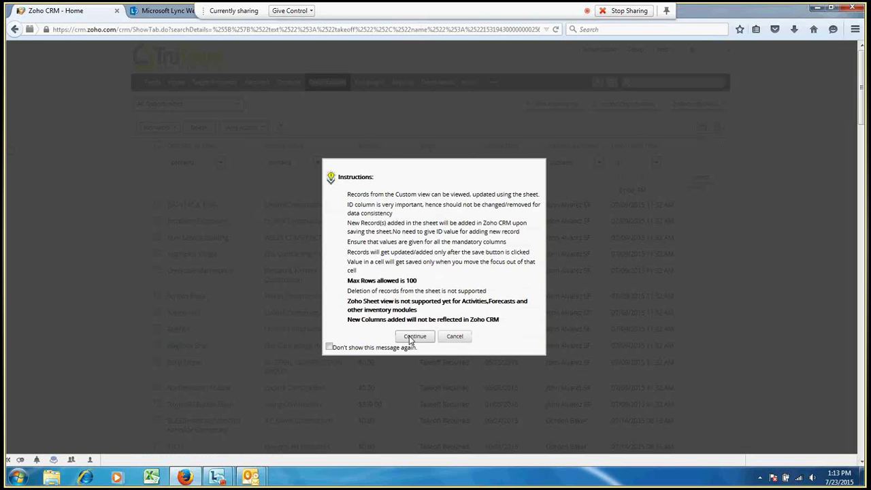
{"action": "left_click", "coordinate": [413, 337]}
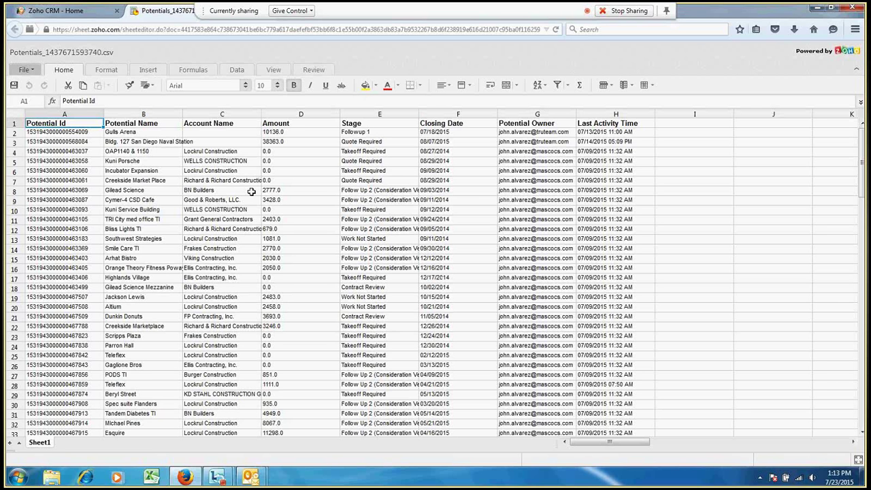
Select the Amount in cell D4, then return to the takeoff-filtered CRM opportunities
{"action": "left_click", "coordinate": [297, 154]}
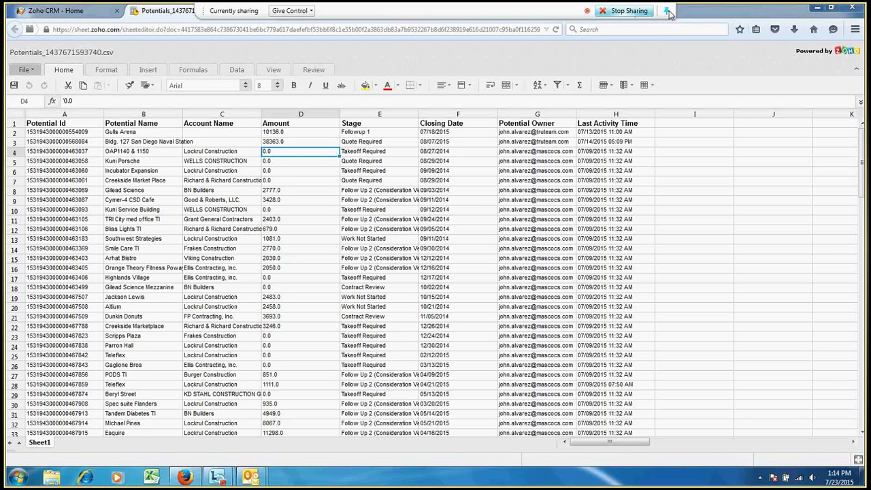
{"action": "left_click", "coordinate": [667, 12]}
{"action": "key", "text": "ctrl+shift+Tab"}
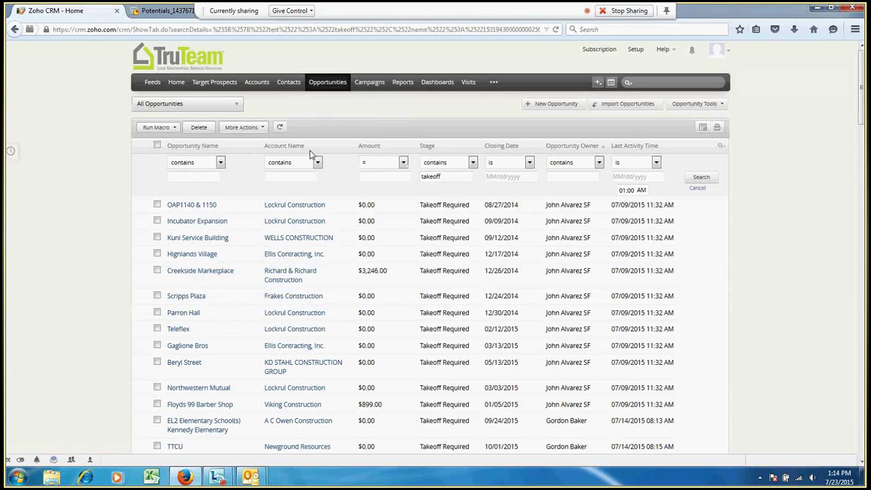
Filter opportunities by one owner's name and clear 'takeoff' from the Stage filter
{"action": "left_click", "coordinate": [236, 104]}
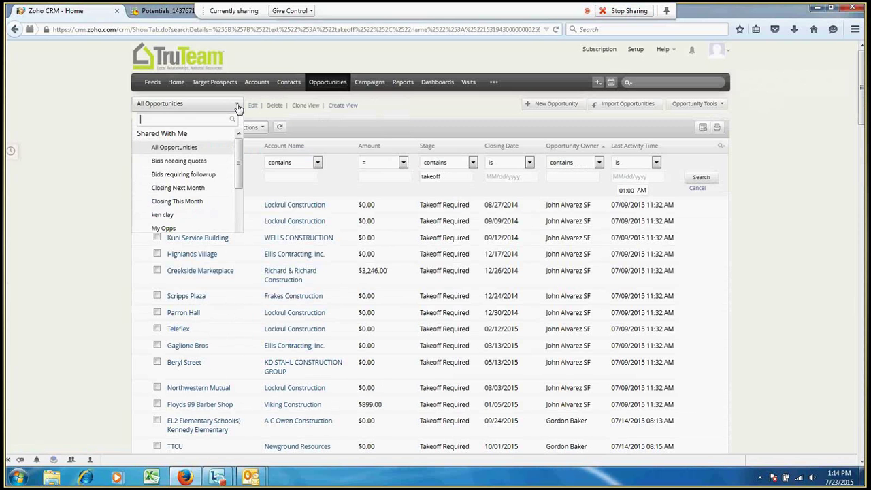
{"action": "left_click", "coordinate": [392, 113]}
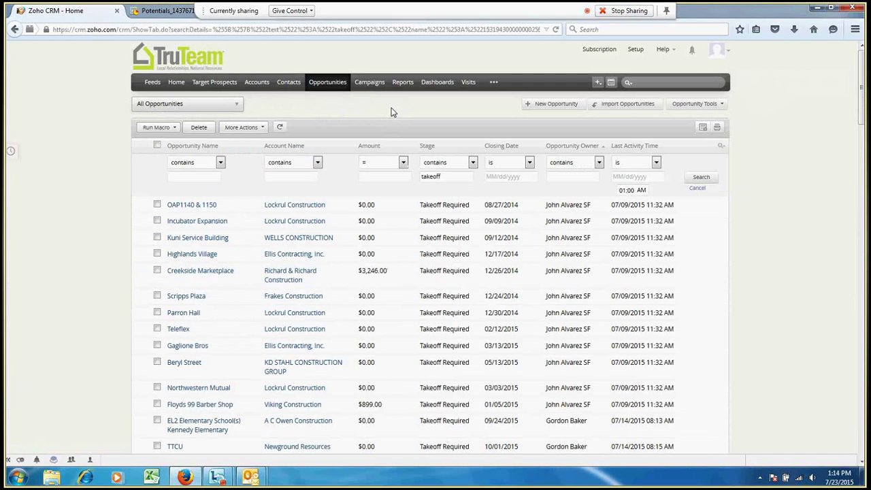
{"action": "left_click", "coordinate": [581, 178]}
{"action": "key", "text": "Return"}
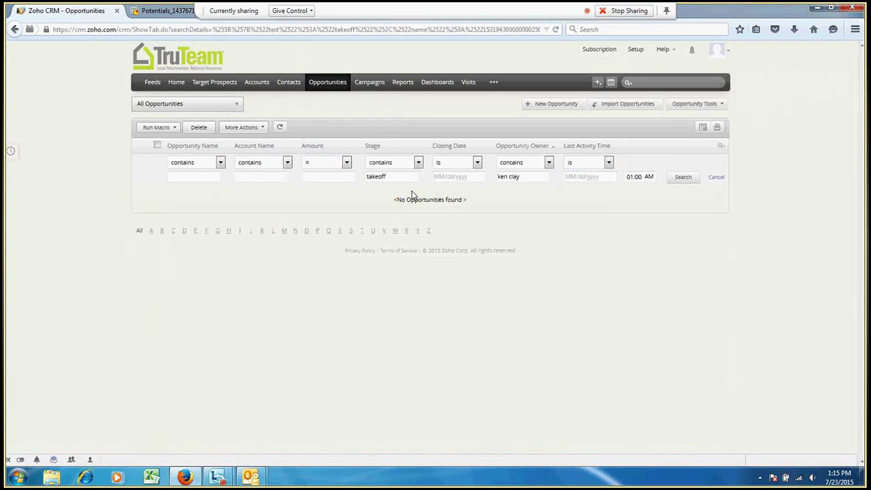
{"action": "left_click", "coordinate": [412, 178]}
{"action": "key", "text": "BackSpace"}
{"action": "key", "text": "BackSpace"}
{"action": "key", "text": "BackSpace"}
{"action": "key", "text": "BackSpace"}
{"action": "key", "text": "BackSpace"}
{"action": "key", "text": "BackSpace"}
{"action": "key", "text": "BackSpace"}
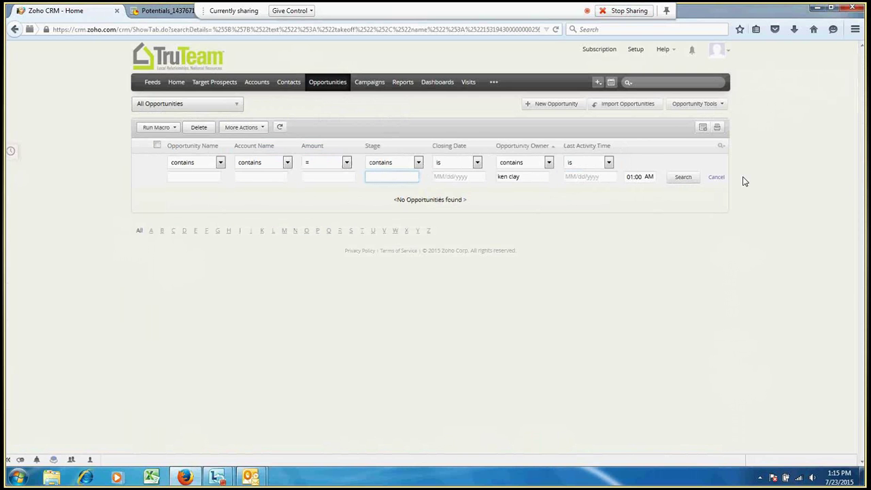
{"action": "left_click", "coordinate": [672, 178]}
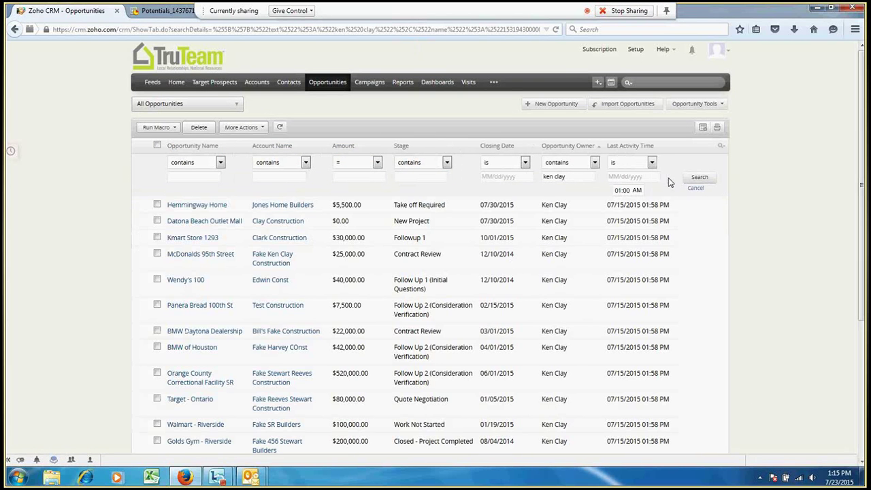
Check the Hemmingway Home opportunity, then bring up the Zoho Sheet view instructions
{"action": "left_click", "coordinate": [193, 206]}
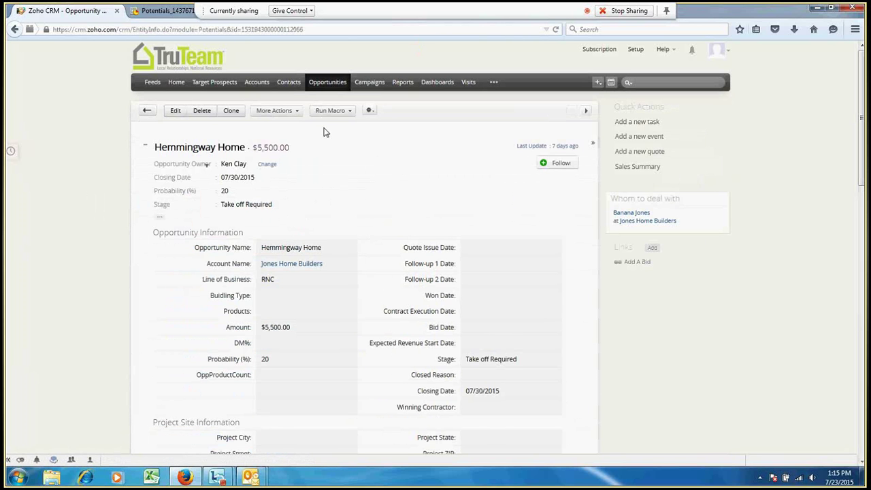
{"action": "left_click", "coordinate": [148, 111]}
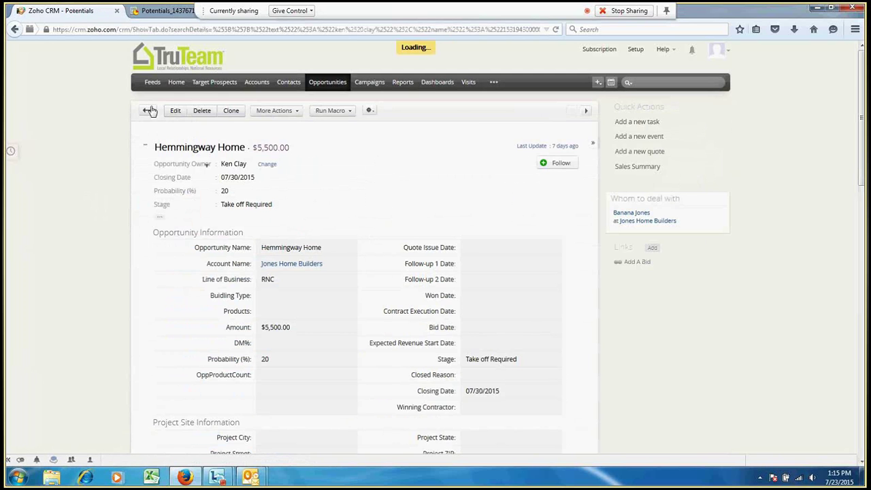
{"action": "scroll", "coordinate": [352, 208], "scroll_direction": "down", "scroll_amount": 1}
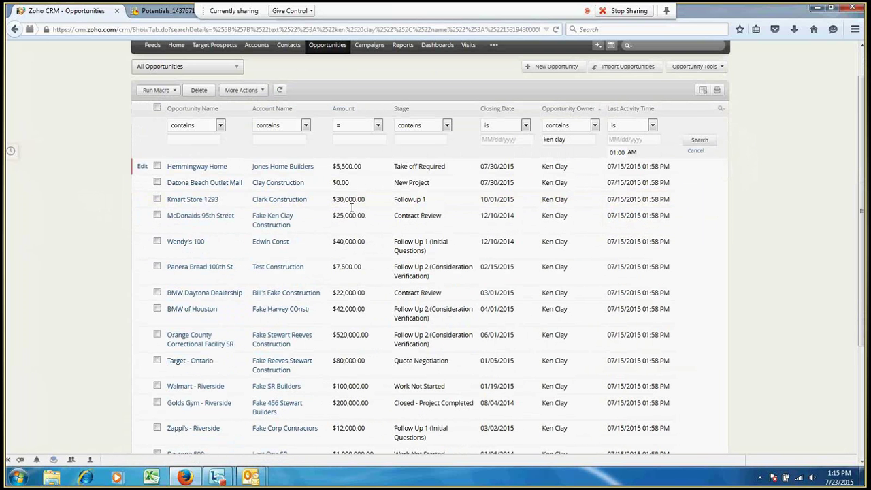
{"action": "left_click", "coordinate": [705, 91]}
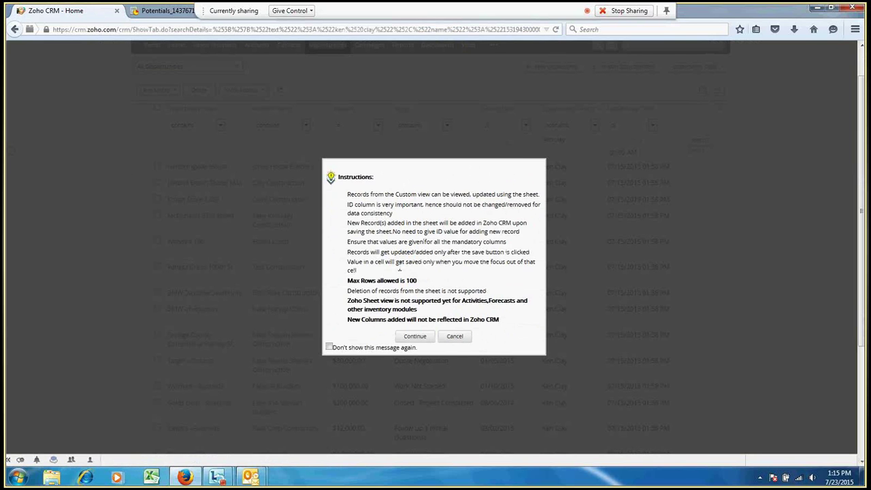
Open the second export, Potentials_1437671726689.csv, in Zoho Sheet and reveal its tab
{"action": "left_click", "coordinate": [416, 336]}
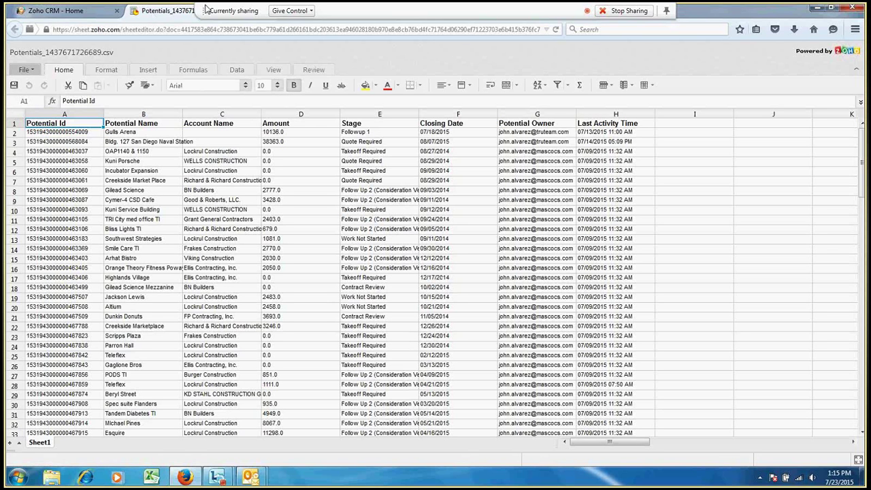
{"action": "left_click_drag", "start_coordinate": [203, 10], "coordinate": [299, 10]}
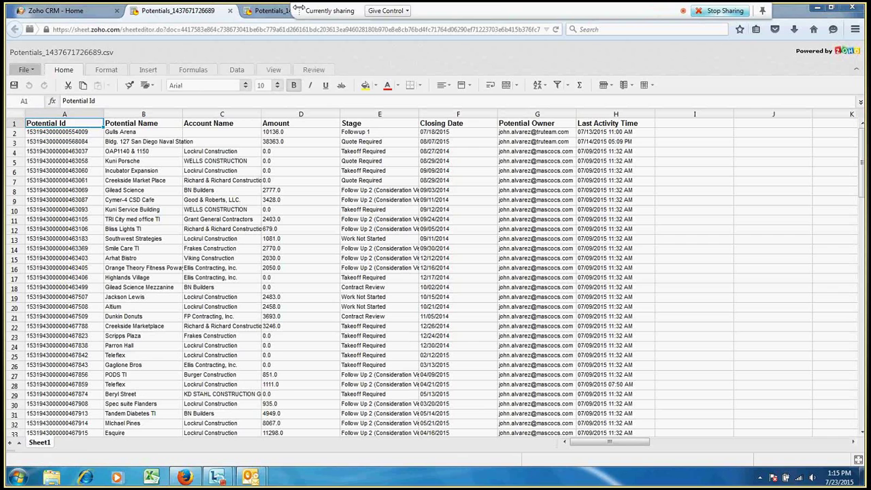
{"action": "left_click_drag", "start_coordinate": [298, 7], "coordinate": [389, 9]}
Reorder the two Potentials spreadsheet tabs, then close both of them
{"action": "left_click", "coordinate": [324, 11]}
{"action": "left_click_drag", "start_coordinate": [324, 11], "coordinate": [224, 12]}
{"action": "left_click", "coordinate": [256, 15]}
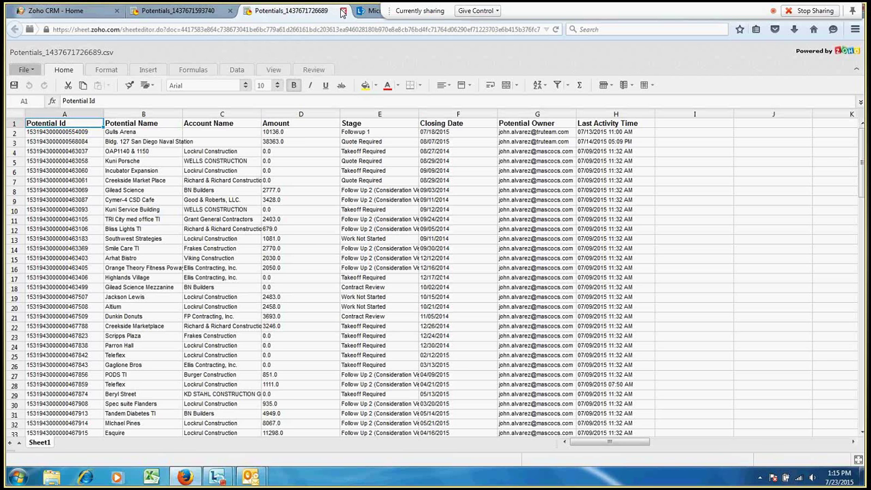
{"action": "left_click", "coordinate": [342, 12]}
{"action": "left_click", "coordinate": [230, 10]}
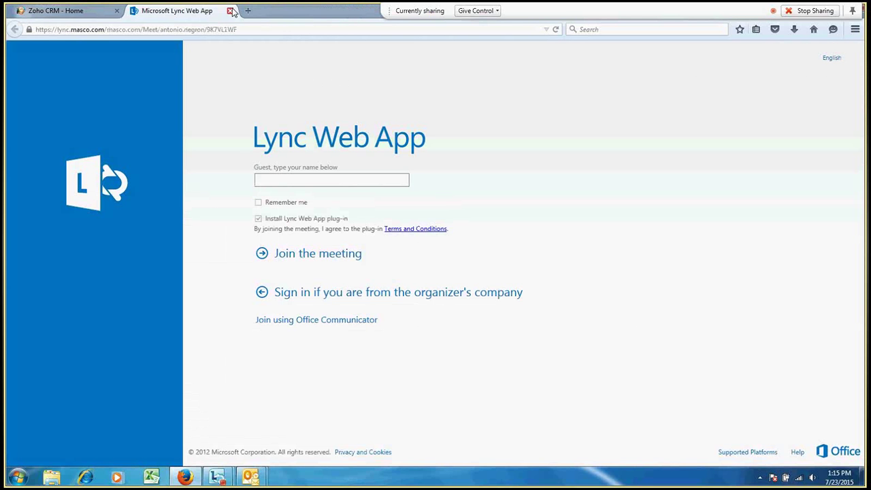
Replace the old Zoho CRM tab with a new tab loading the Zoho CRM Home page
{"action": "left_click", "coordinate": [116, 11]}
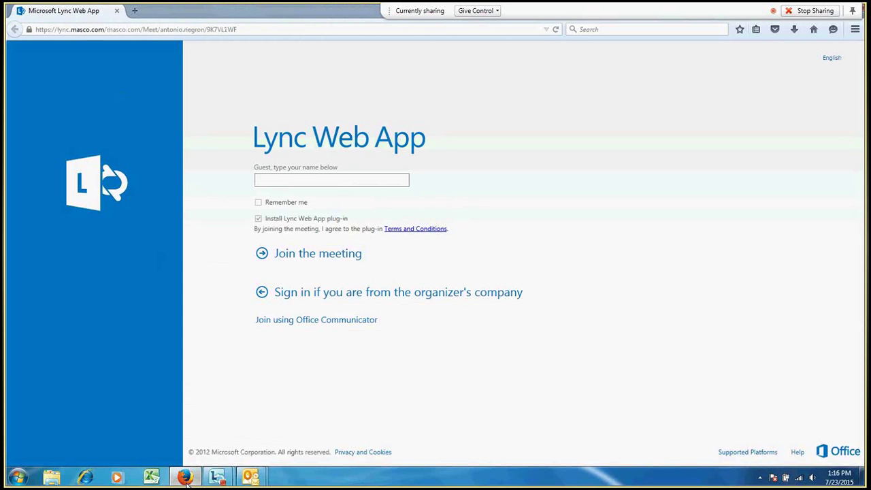
{"action": "left_click", "coordinate": [135, 11]}
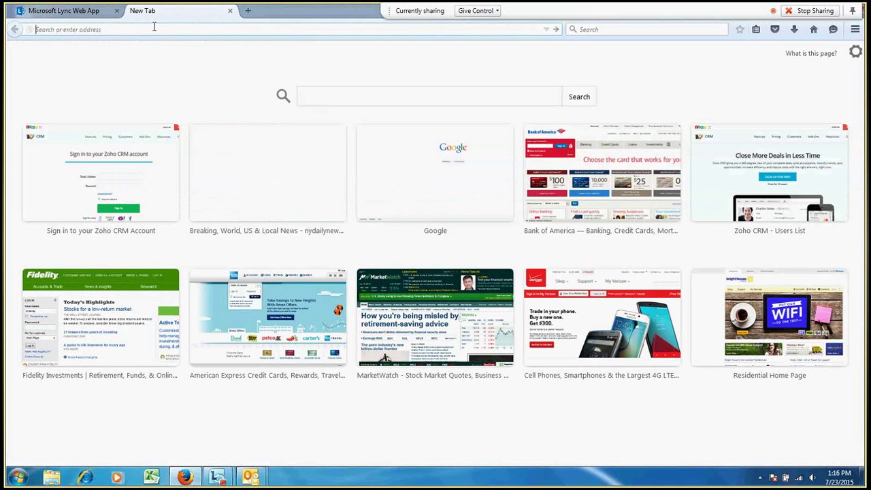
{"action": "type", "text": "zoho.com/"}
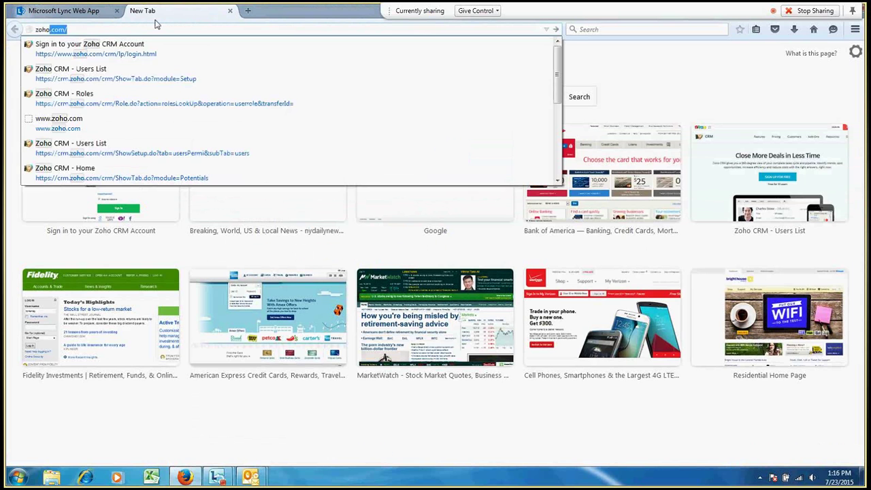
{"action": "key", "text": "Down"}
{"action": "key", "text": "Return"}
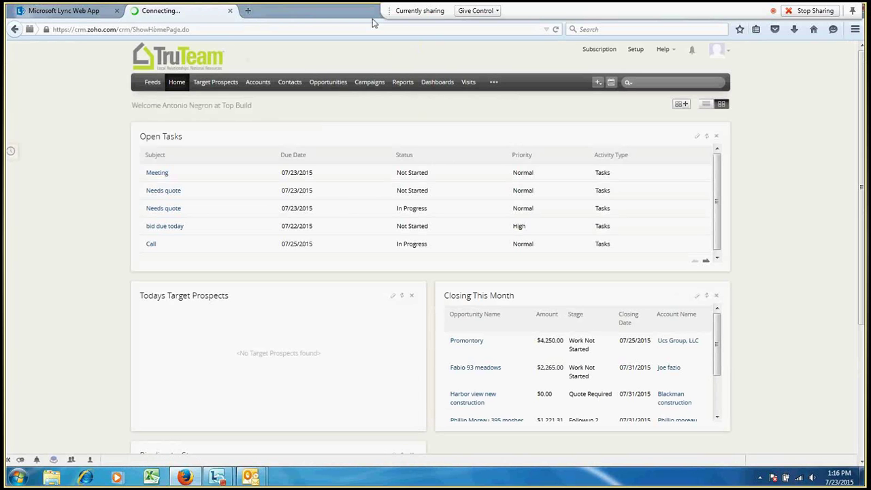
Open the unfiltered All Opportunities list as a Potentials spreadsheet in Zoho Sheet
{"action": "left_click", "coordinate": [329, 82]}
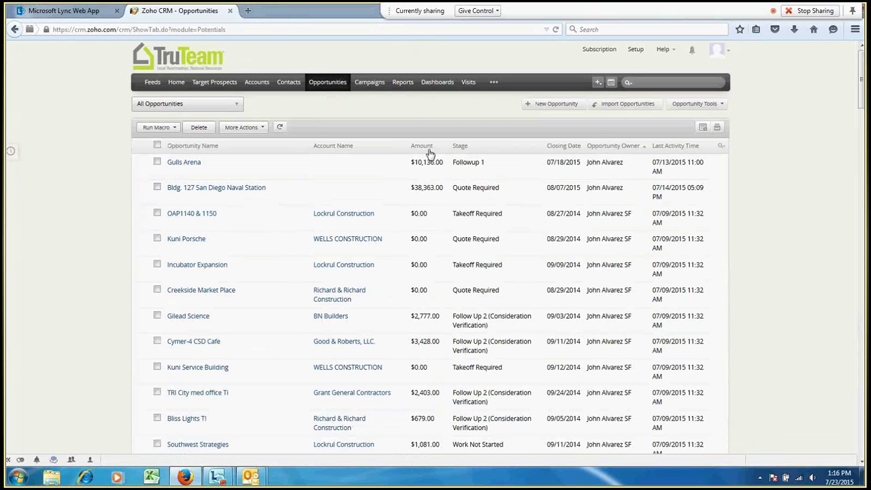
{"action": "left_click", "coordinate": [704, 128]}
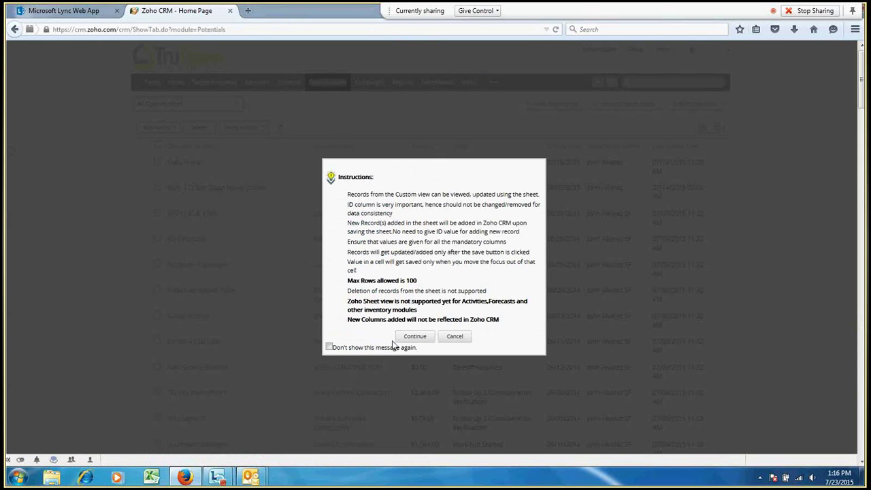
{"action": "left_click", "coordinate": [415, 336]}
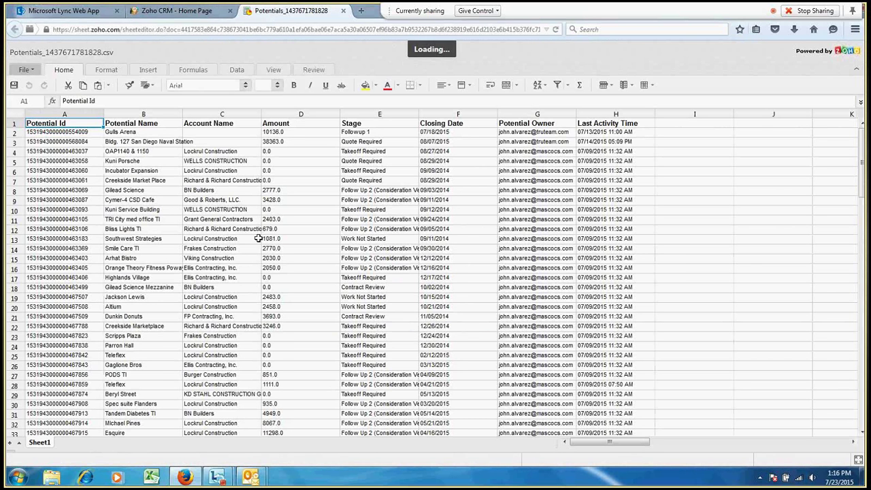
{"action": "scroll", "coordinate": [454, 286], "scroll_direction": "down", "scroll_amount": 3}
{"action": "scroll", "coordinate": [454, 286], "scroll_direction": "down", "scroll_amount": 11}
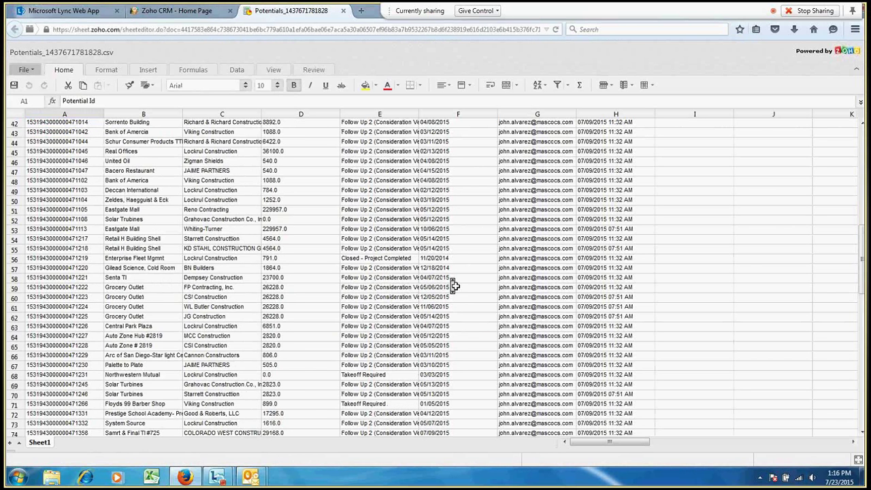
{"action": "scroll", "coordinate": [454, 285], "scroll_direction": "down", "scroll_amount": 18}
{"action": "scroll", "coordinate": [455, 286], "scroll_direction": "up", "scroll_amount": 4}
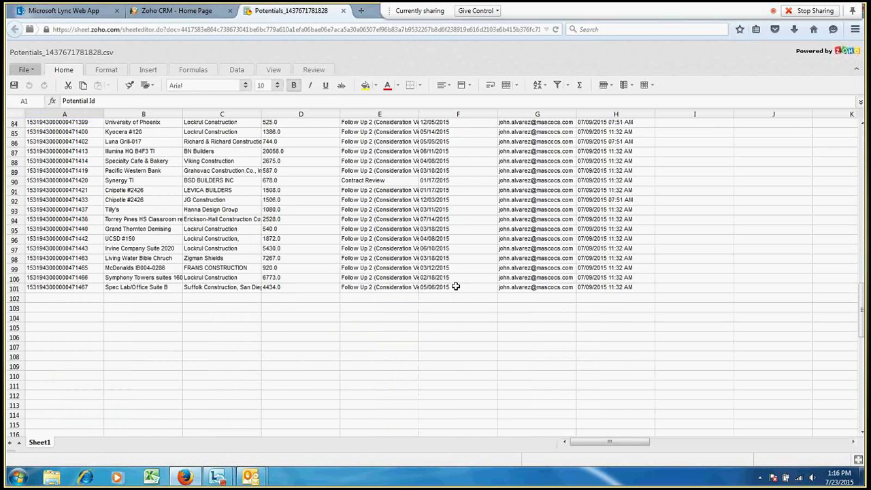
{"action": "scroll", "coordinate": [455, 286], "scroll_direction": "up", "scroll_amount": 5}
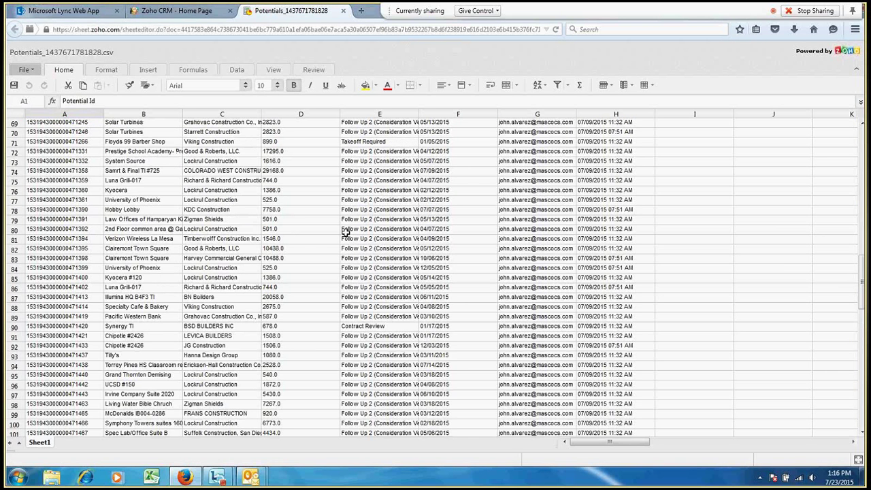
{"action": "scroll", "coordinate": [346, 232], "scroll_direction": "up", "scroll_amount": 12}
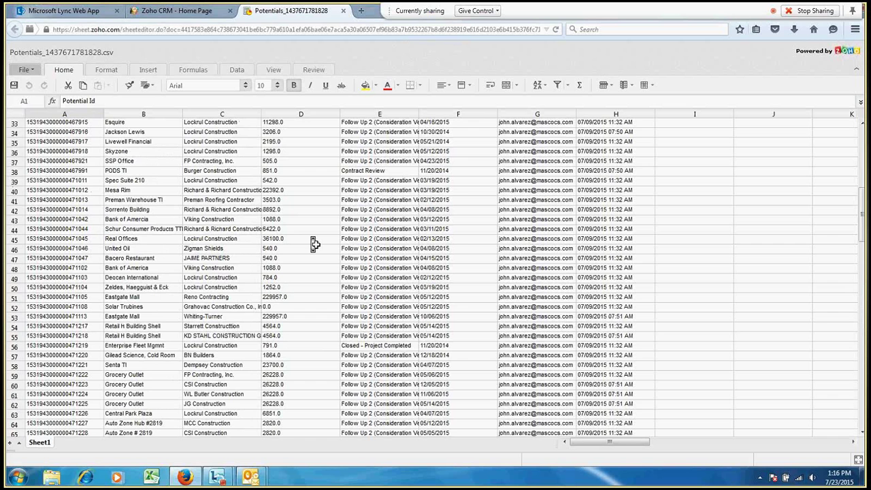
{"action": "scroll", "coordinate": [314, 243], "scroll_direction": "up", "scroll_amount": 11}
{"action": "left_click", "coordinate": [289, 133]}
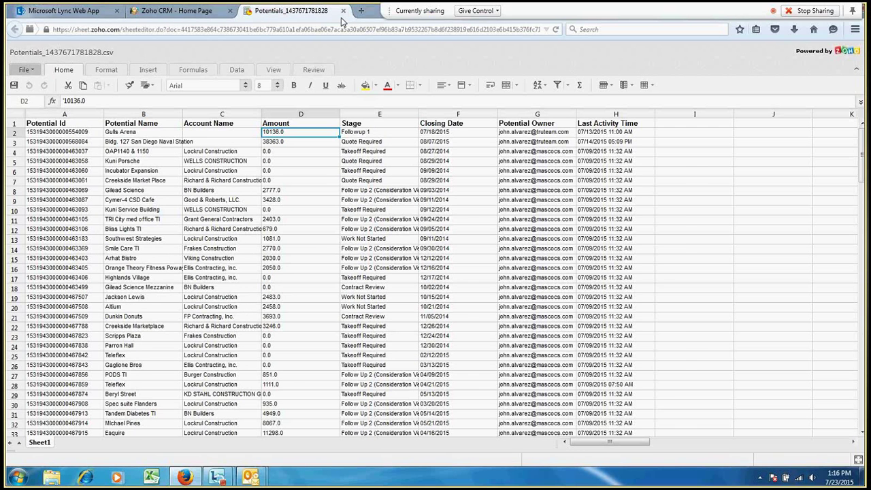
Close the Potentials_1437671781828.csv tab to return to All Opportunities
{"action": "left_click", "coordinate": [343, 11]}
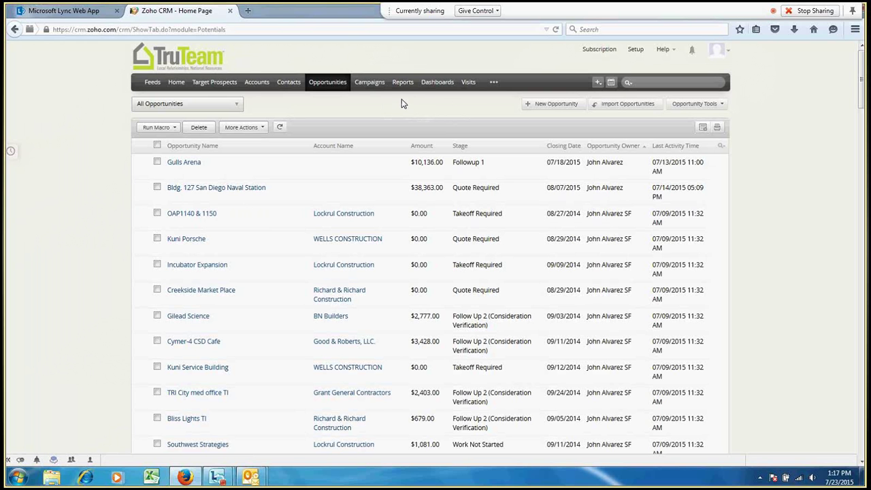
Open Reports, collapse Recently Accessed Reports and expand the Opportunity Reports folder
{"action": "left_click", "coordinate": [402, 83]}
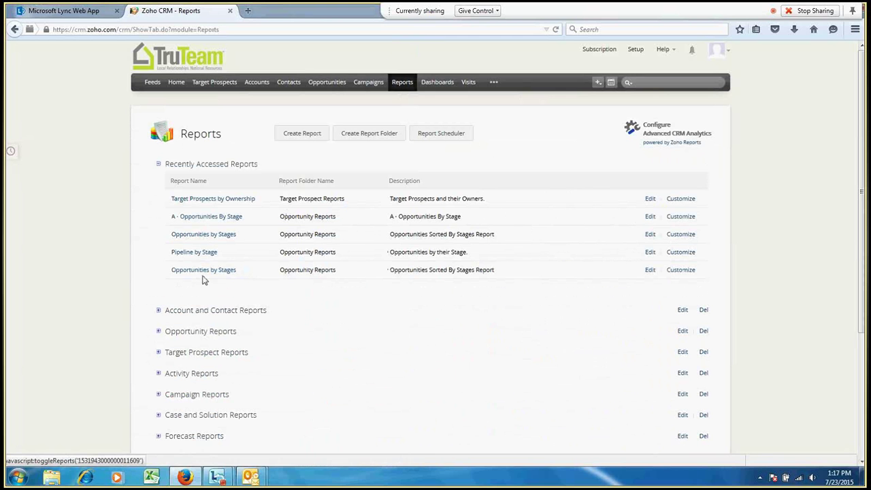
{"action": "left_click", "coordinate": [160, 166]}
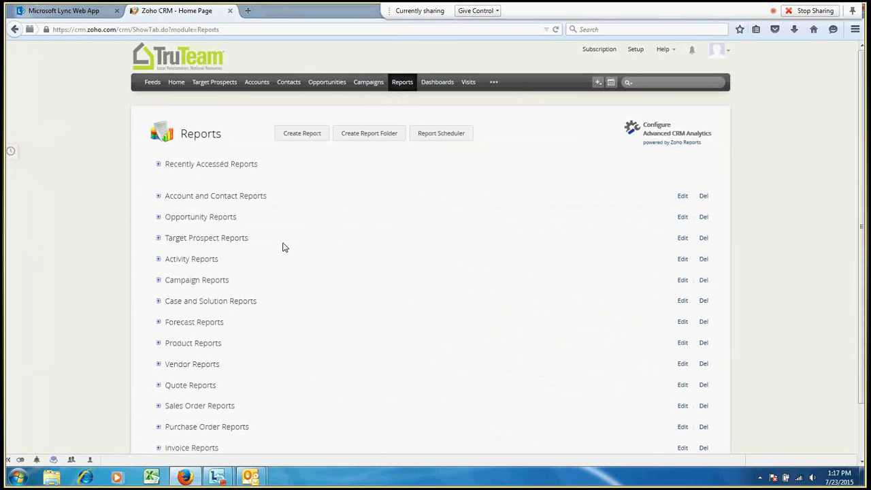
{"action": "left_click", "coordinate": [159, 219]}
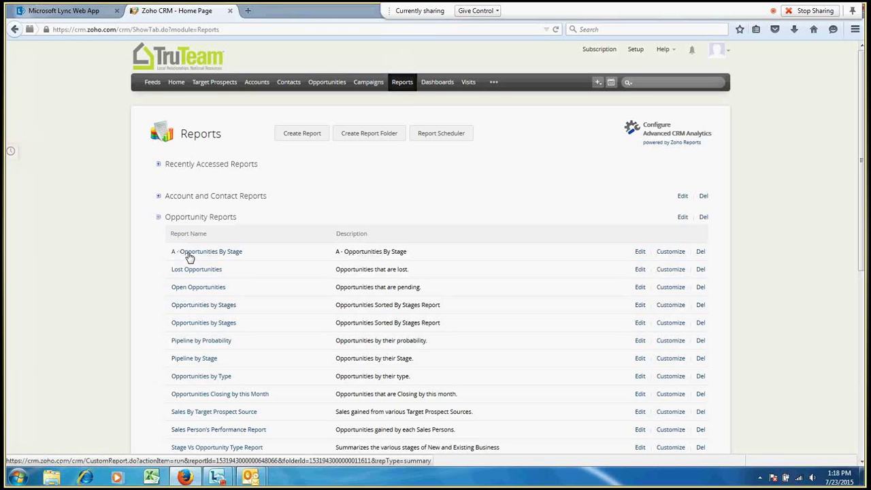
Open the A - Opportunities By Stage report and scroll through its records
{"action": "left_click", "coordinate": [190, 256]}
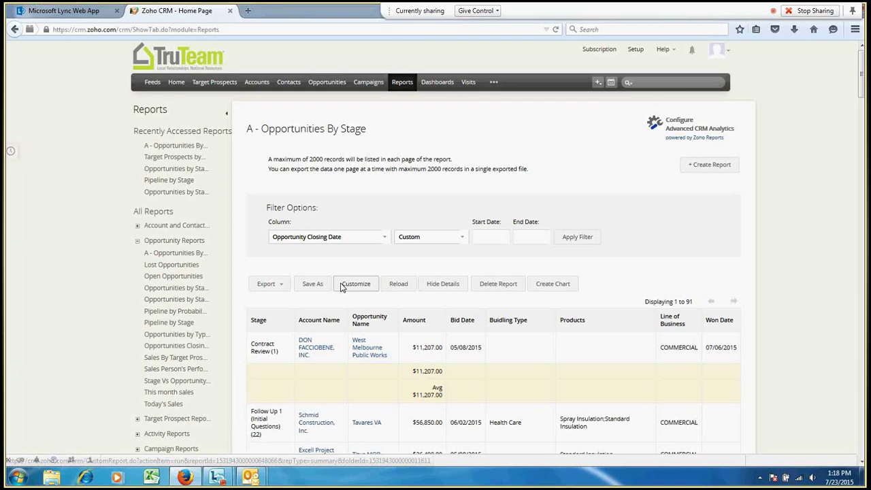
{"action": "scroll", "coordinate": [340, 286], "scroll_direction": "down", "scroll_amount": 1}
{"action": "scroll", "coordinate": [340, 287], "scroll_direction": "down", "scroll_amount": 2}
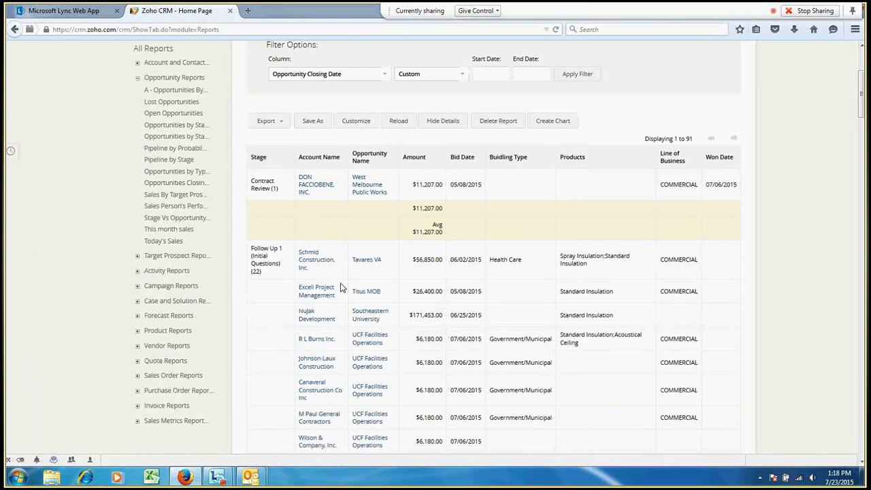
{"action": "scroll", "coordinate": [340, 287], "scroll_direction": "down", "scroll_amount": 2}
{"action": "scroll", "coordinate": [341, 287], "scroll_direction": "down", "scroll_amount": 1}
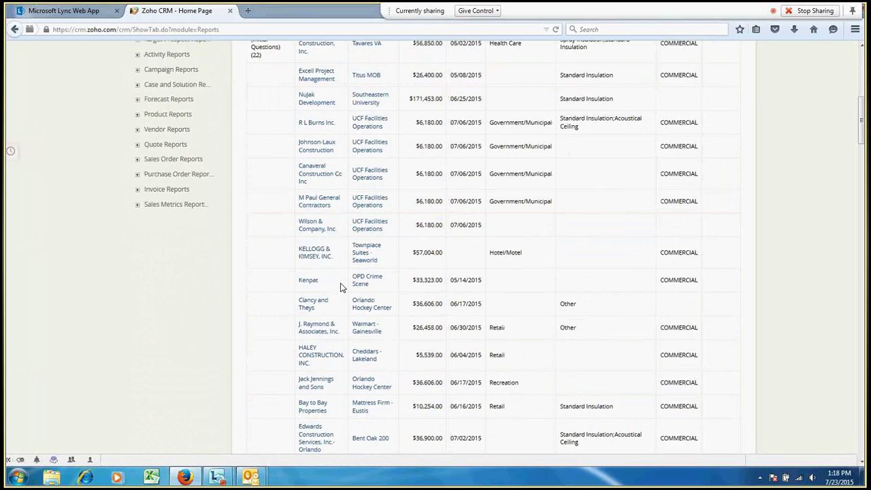
{"action": "scroll", "coordinate": [341, 286], "scroll_direction": "up", "scroll_amount": 4}
{"action": "scroll", "coordinate": [341, 287], "scroll_direction": "up", "scroll_amount": 1}
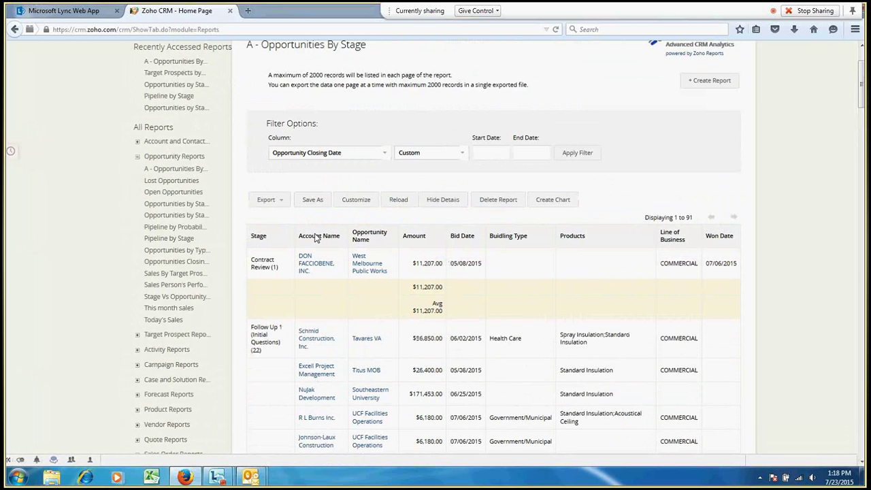
{"action": "scroll", "coordinate": [315, 237], "scroll_direction": "up", "scroll_amount": 1}
{"action": "scroll", "coordinate": [306, 203], "scroll_direction": "down", "scroll_amount": 1}
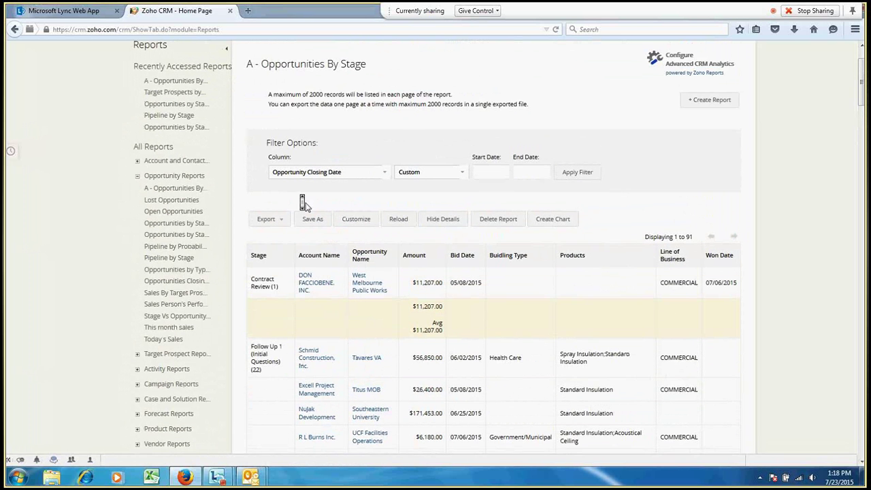
{"action": "scroll", "coordinate": [305, 205], "scroll_direction": "down", "scroll_amount": 2}
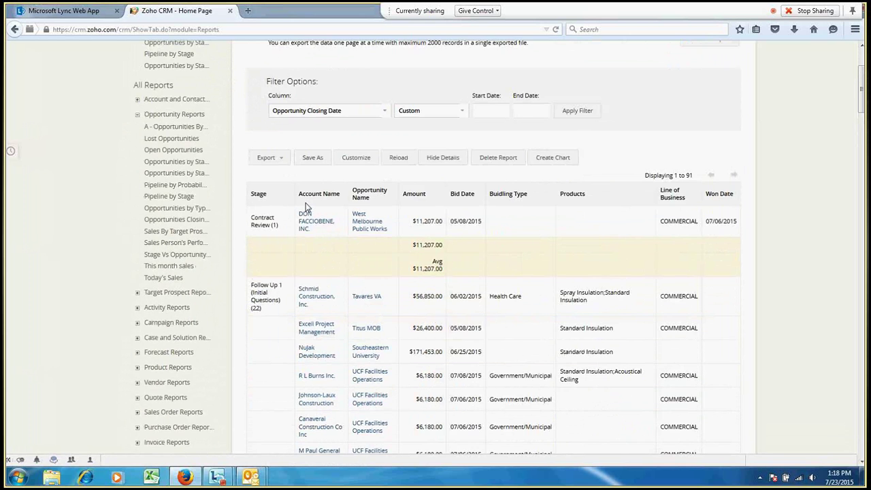
{"action": "scroll", "coordinate": [306, 206], "scroll_direction": "down", "scroll_amount": 3}
{"action": "scroll", "coordinate": [306, 206], "scroll_direction": "down", "scroll_amount": 2}
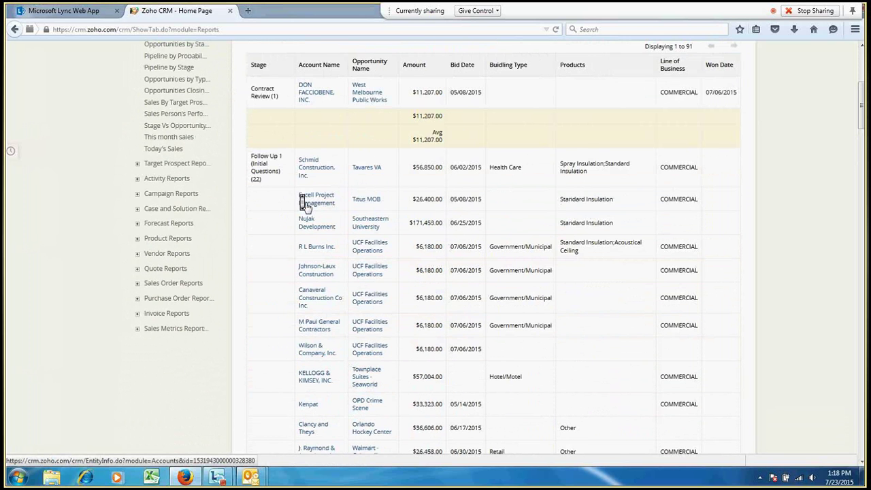
{"action": "scroll", "coordinate": [306, 207], "scroll_direction": "down", "scroll_amount": 3}
{"action": "scroll", "coordinate": [306, 208], "scroll_direction": "down", "scroll_amount": 10}
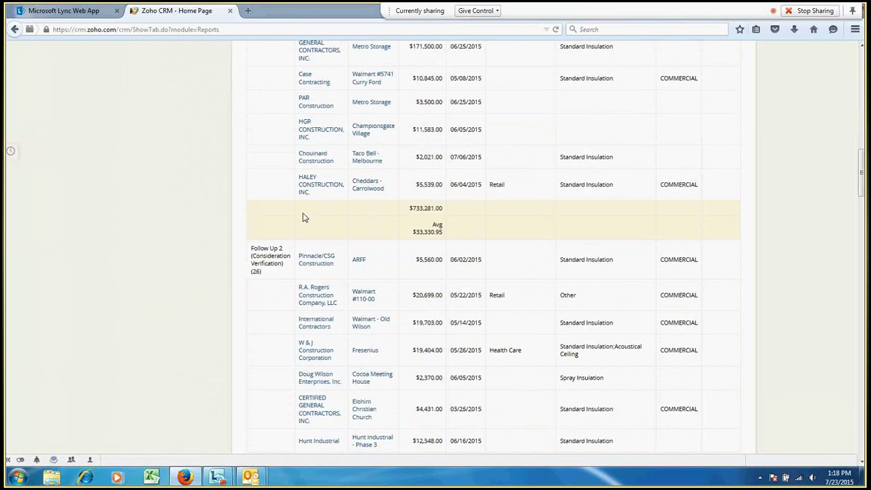
{"action": "scroll", "coordinate": [294, 216], "scroll_direction": "up", "scroll_amount": 1}
{"action": "scroll", "coordinate": [293, 217], "scroll_direction": "up", "scroll_amount": 10}
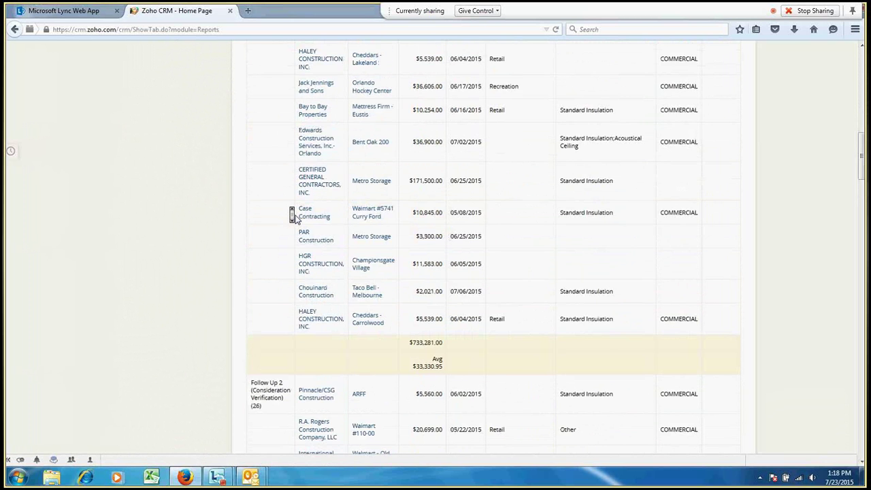
{"action": "scroll", "coordinate": [292, 215], "scroll_direction": "up", "scroll_amount": 2}
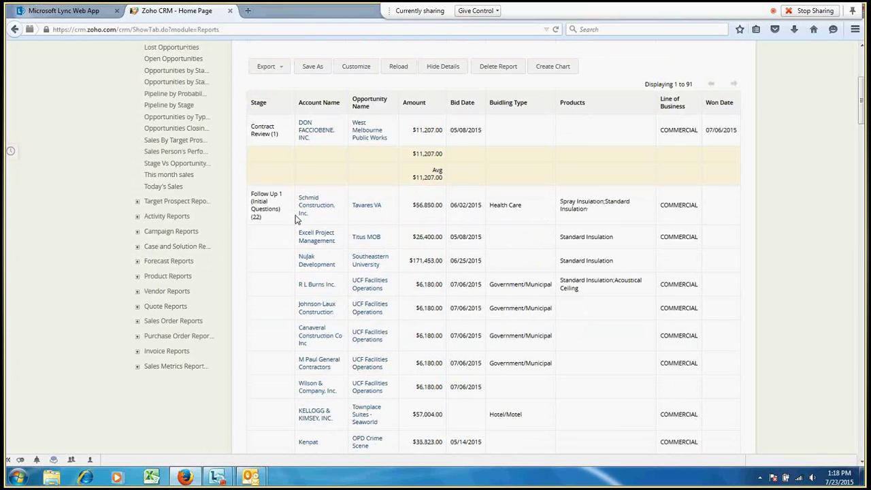
{"action": "scroll", "coordinate": [294, 217], "scroll_direction": "up", "scroll_amount": 1}
{"action": "scroll", "coordinate": [293, 217], "scroll_direction": "up", "scroll_amount": 2}
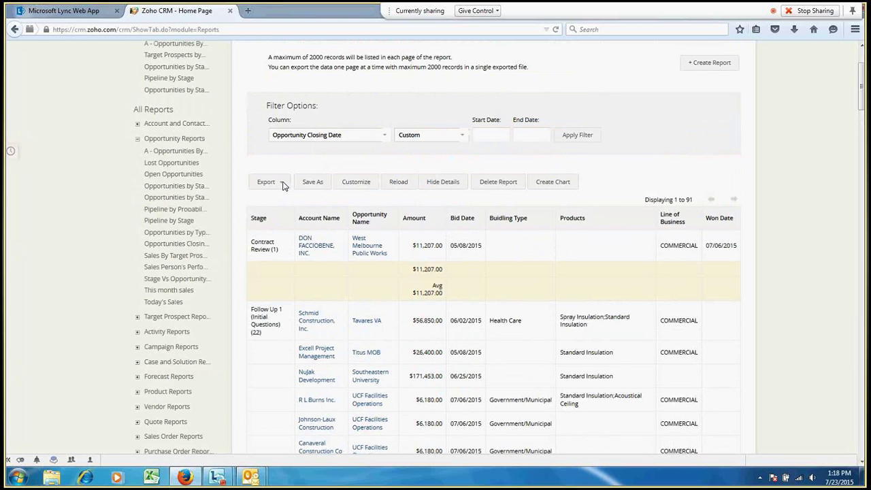
Export the report to Excel and open the download with Microsoft Excel
{"action": "left_click", "coordinate": [283, 186]}
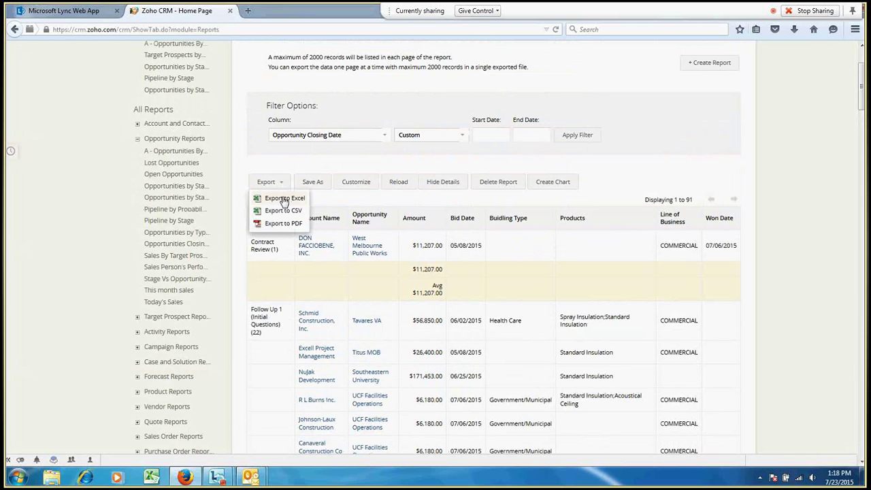
{"action": "left_click", "coordinate": [284, 199]}
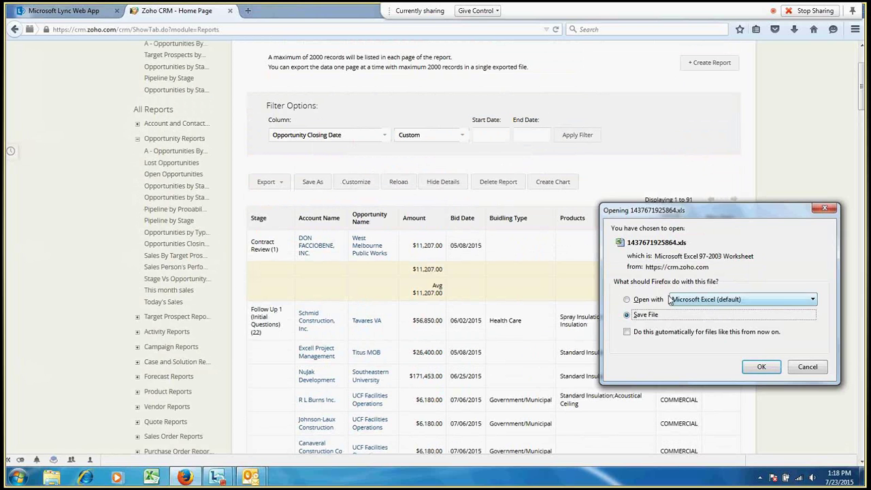
{"action": "left_click", "coordinate": [629, 300]}
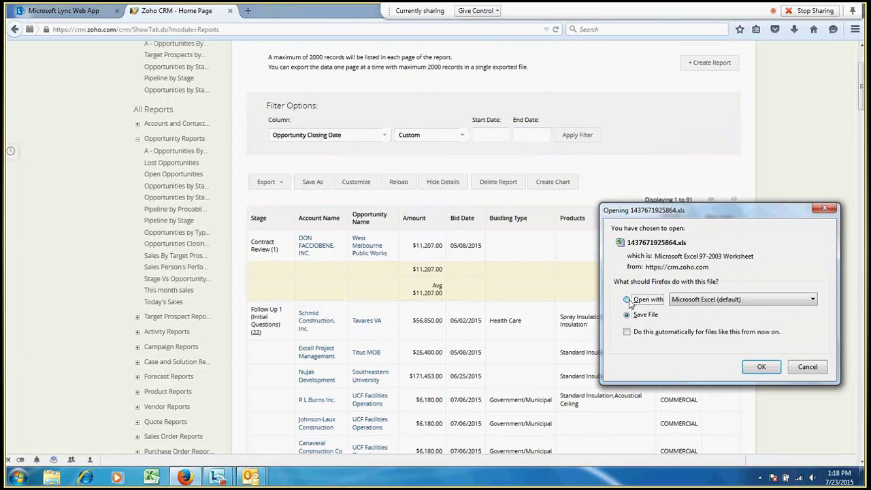
{"action": "left_click", "coordinate": [763, 367]}
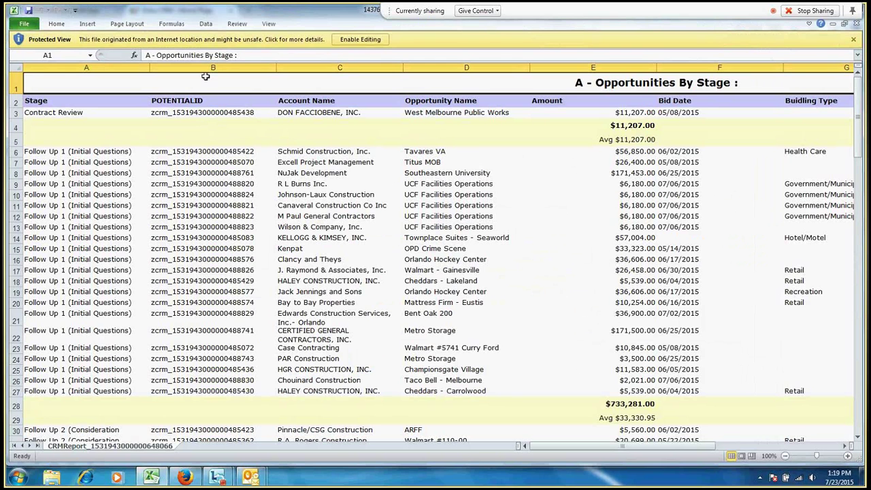
Dismiss Protected View in the exported workbook, then minimize Excel to return to the Zoho report
{"action": "left_click", "coordinate": [205, 76]}
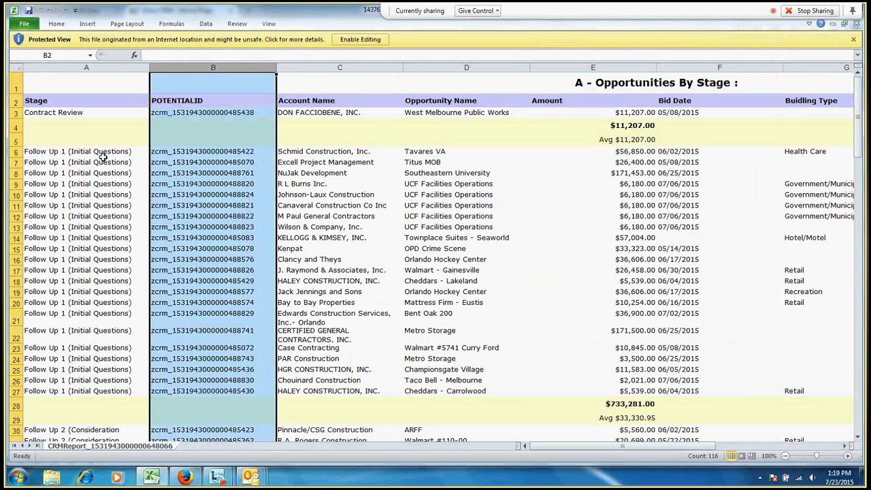
{"action": "left_click", "coordinate": [86, 151]}
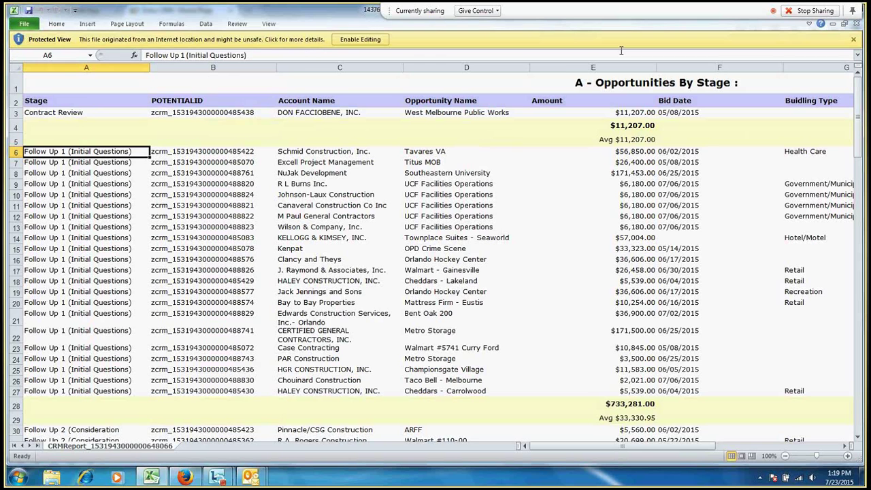
{"action": "left_click", "coordinate": [853, 38]}
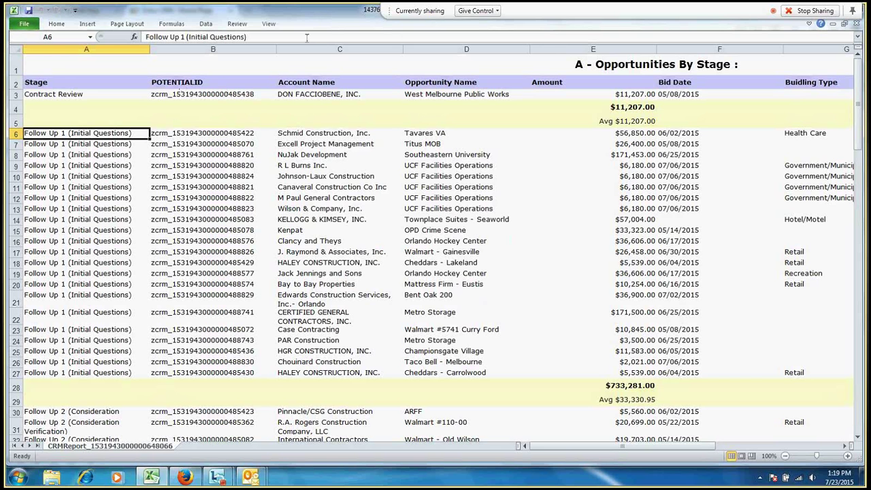
{"action": "left_click", "coordinate": [834, 27]}
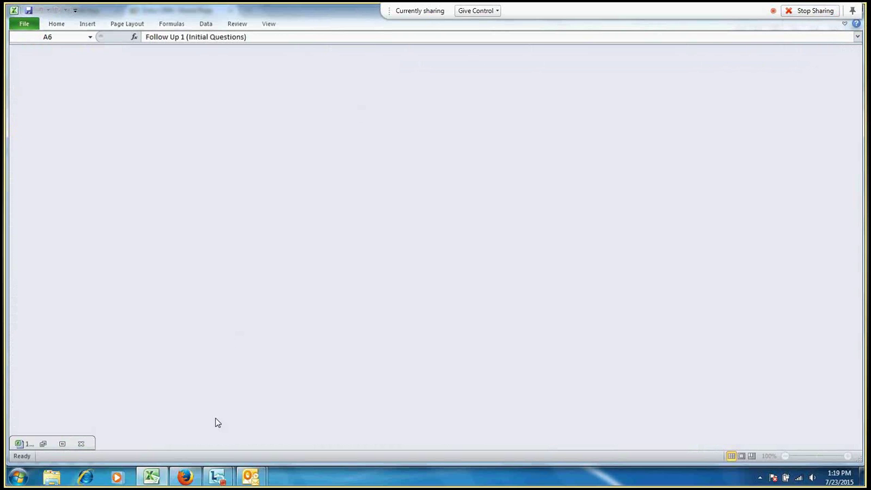
{"action": "left_click", "coordinate": [184, 476]}
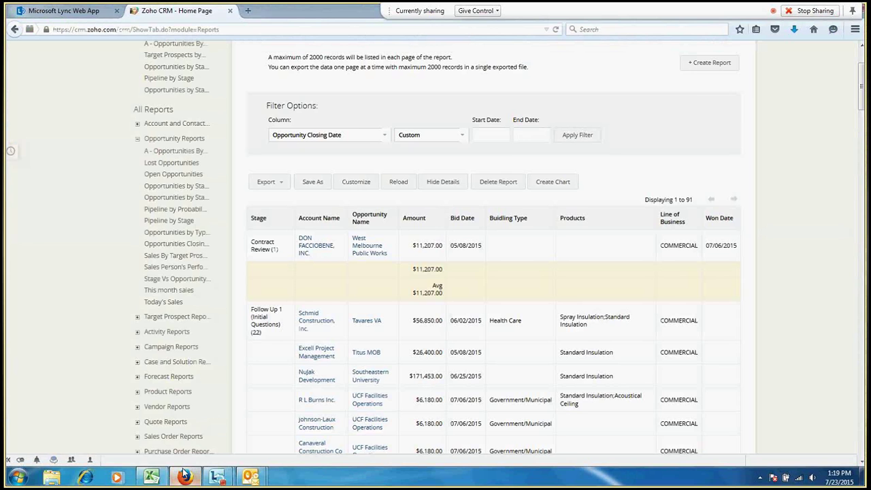
On the Reports home page, collapse Opportunity Reports and expand Target Prospect Reports
{"action": "scroll", "coordinate": [263, 178], "scroll_direction": "up", "scroll_amount": 1}
{"action": "scroll", "coordinate": [263, 178], "scroll_direction": "up", "scroll_amount": 1}
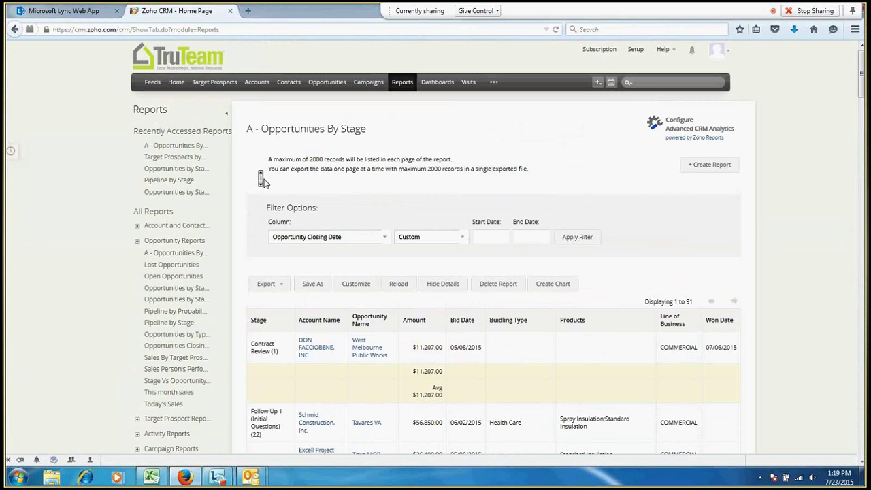
{"action": "left_click", "coordinate": [403, 84]}
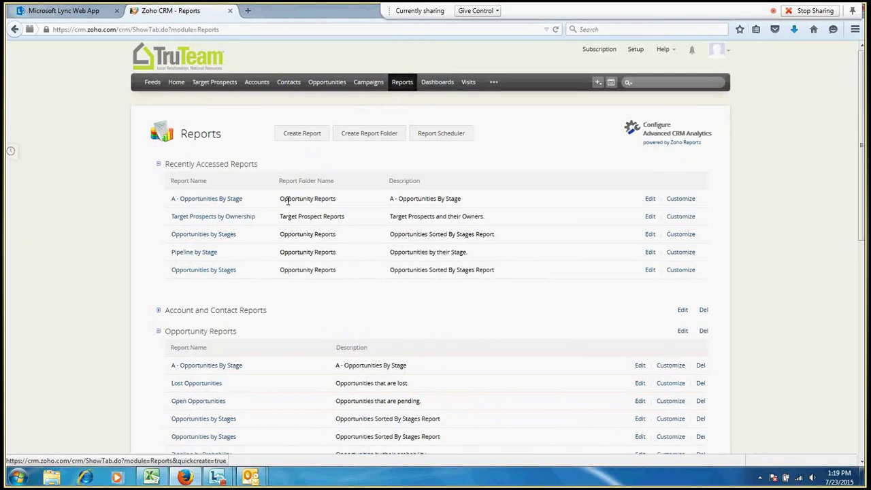
{"action": "left_click", "coordinate": [158, 333]}
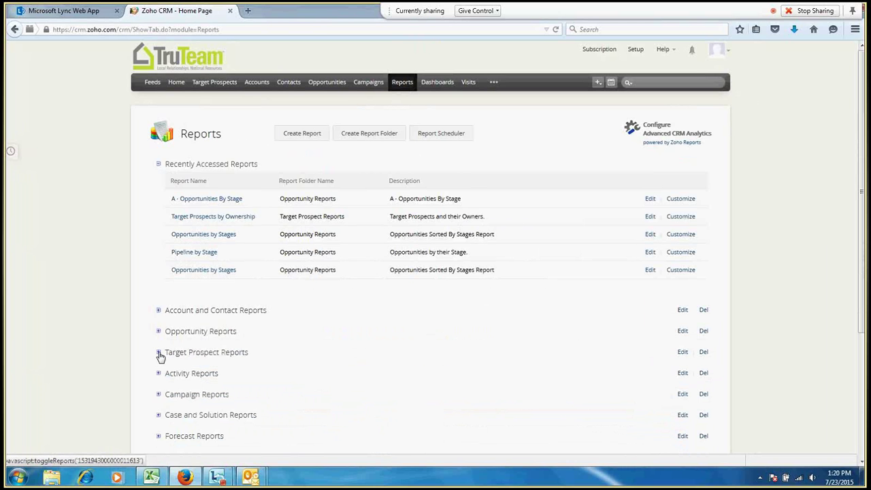
{"action": "left_click", "coordinate": [158, 353]}
{"action": "scroll", "coordinate": [139, 352], "scroll_direction": "down", "scroll_amount": 1}
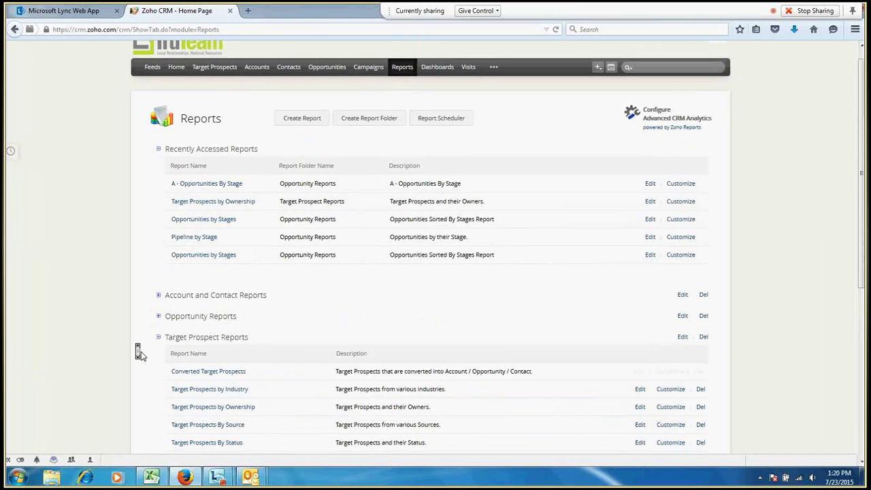
{"action": "scroll", "coordinate": [140, 353], "scroll_direction": "down", "scroll_amount": 1}
{"action": "scroll", "coordinate": [140, 353], "scroll_direction": "down", "scroll_amount": 1}
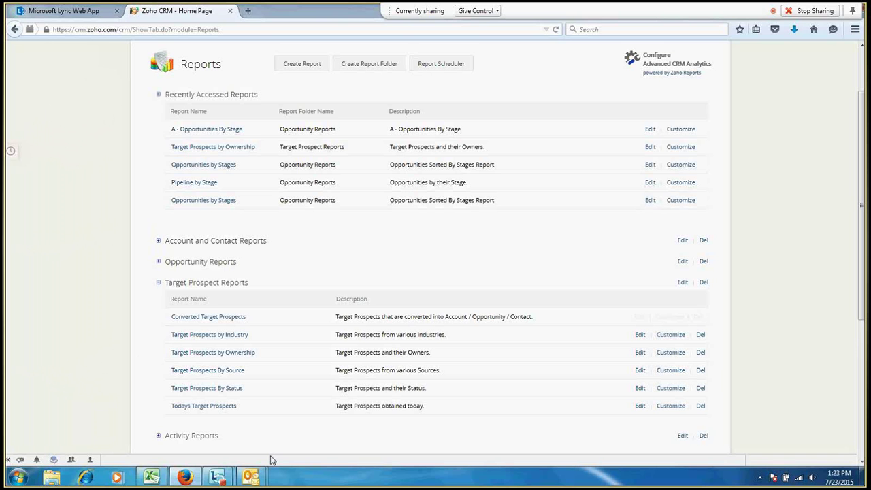
{"action": "mouse_move", "coordinate": [249, 481]}
{"action": "scroll", "coordinate": [675, 160], "scroll_direction": "up", "scroll_amount": 2}
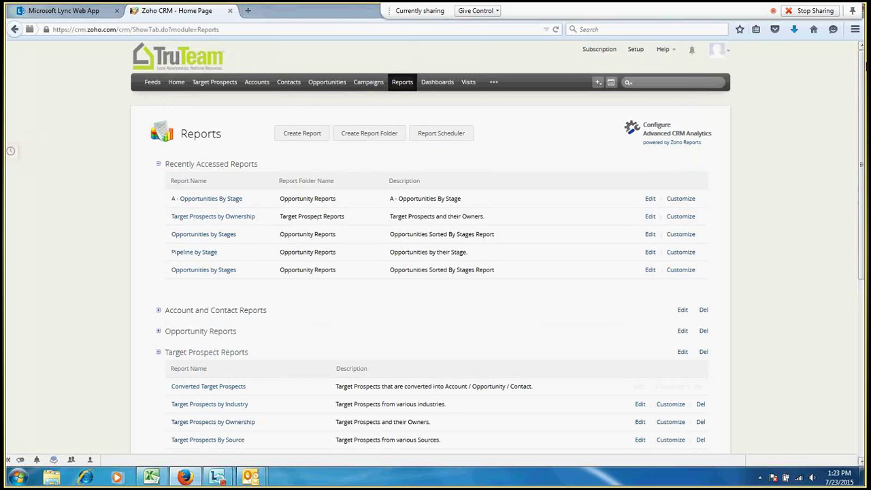
Open My Account from the profile avatar menu in Zoho CRM
{"action": "left_click", "coordinate": [719, 55]}
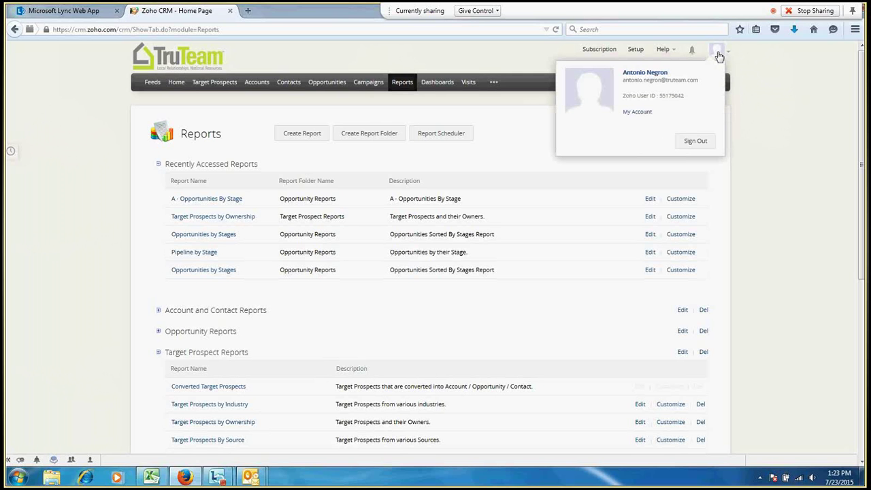
{"action": "left_click", "coordinate": [638, 112]}
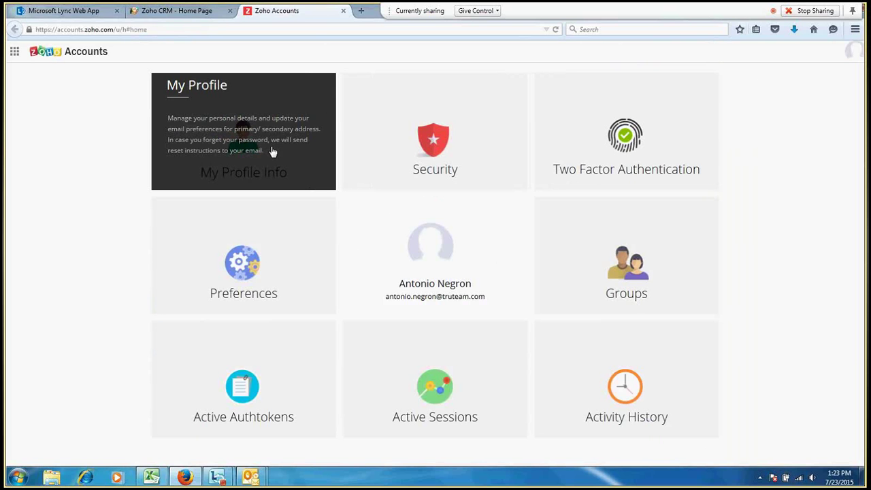
Review the My Profile time zone list, keeping Eastern Daylight Time, then close the Zoho Accounts tab
{"action": "left_click", "coordinate": [272, 151]}
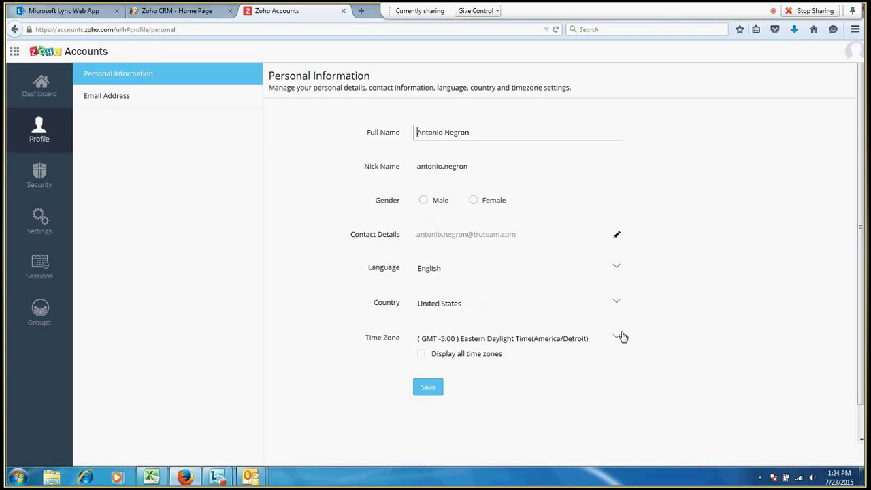
{"action": "left_click", "coordinate": [623, 337]}
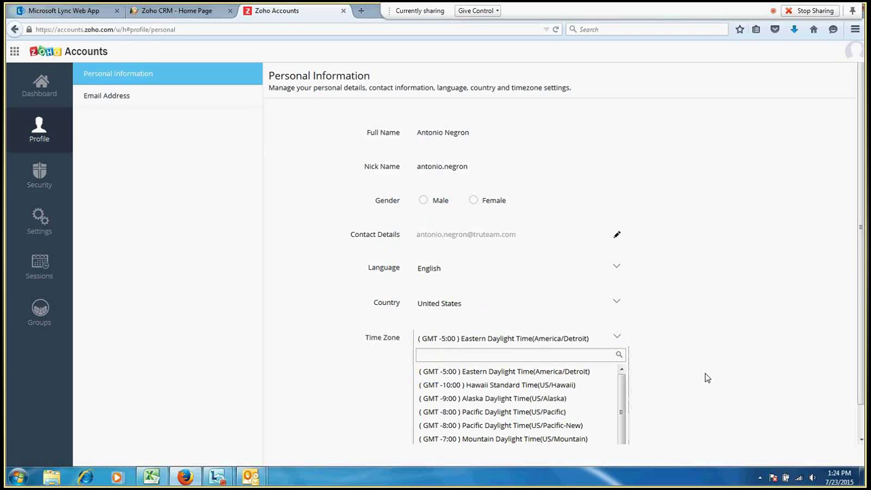
{"action": "scroll", "coordinate": [859, 274], "scroll_direction": "down", "scroll_amount": 1}
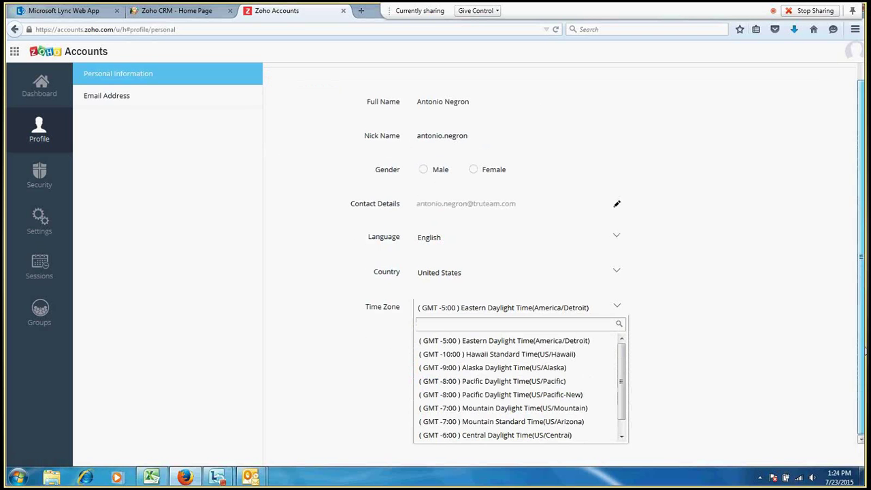
{"action": "scroll", "coordinate": [626, 405], "scroll_direction": "down", "scroll_amount": 1}
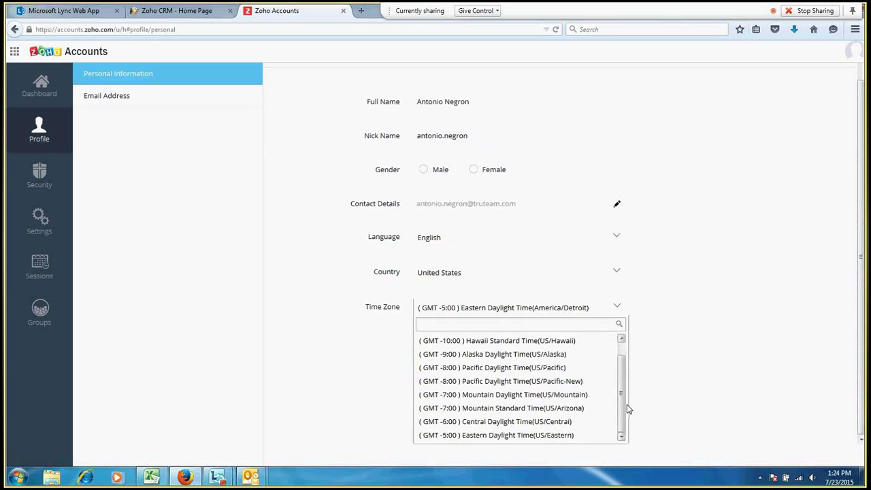
{"action": "scroll", "coordinate": [616, 364], "scroll_direction": "up", "scroll_amount": 1}
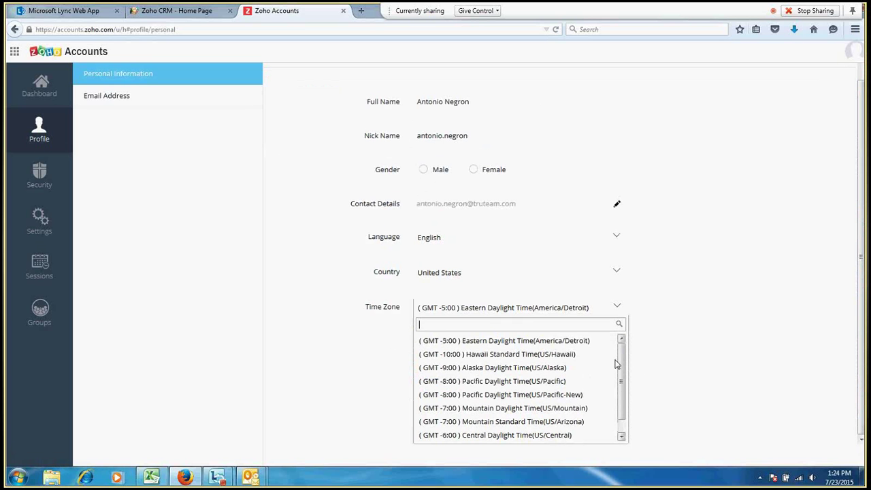
{"action": "left_click", "coordinate": [582, 341]}
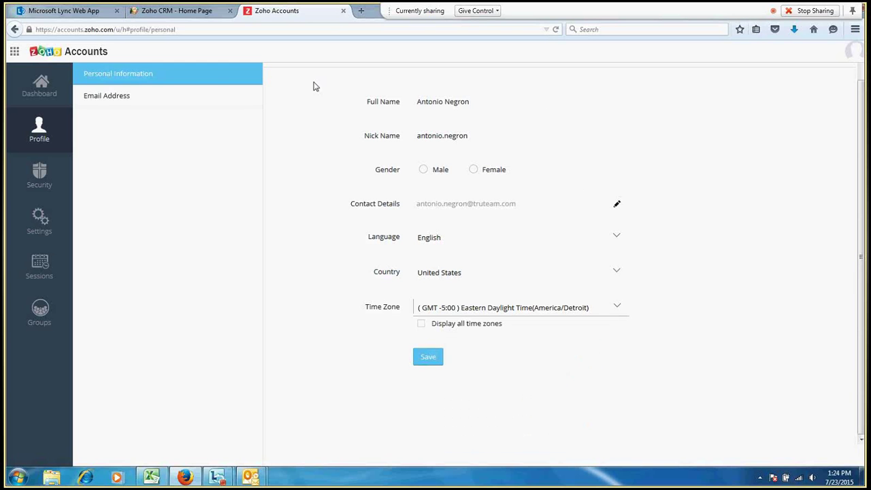
{"action": "left_click", "coordinate": [344, 11]}
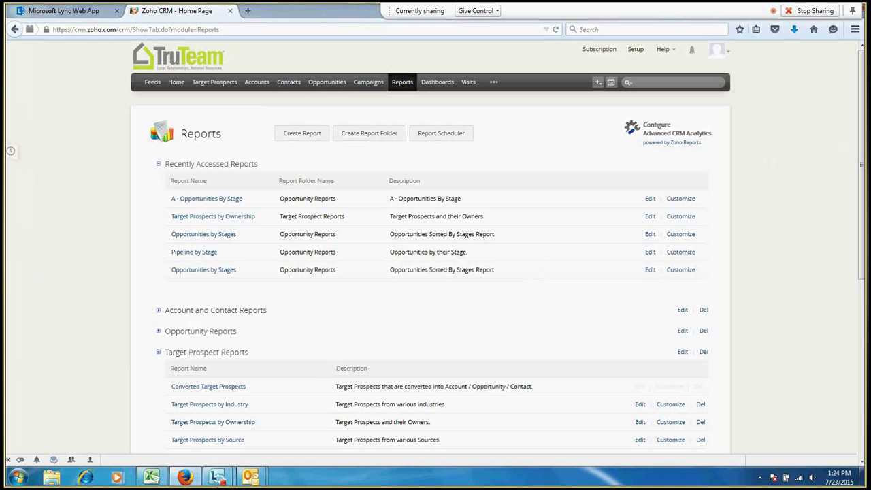
{"action": "mouse_move", "coordinate": [252, 478]}
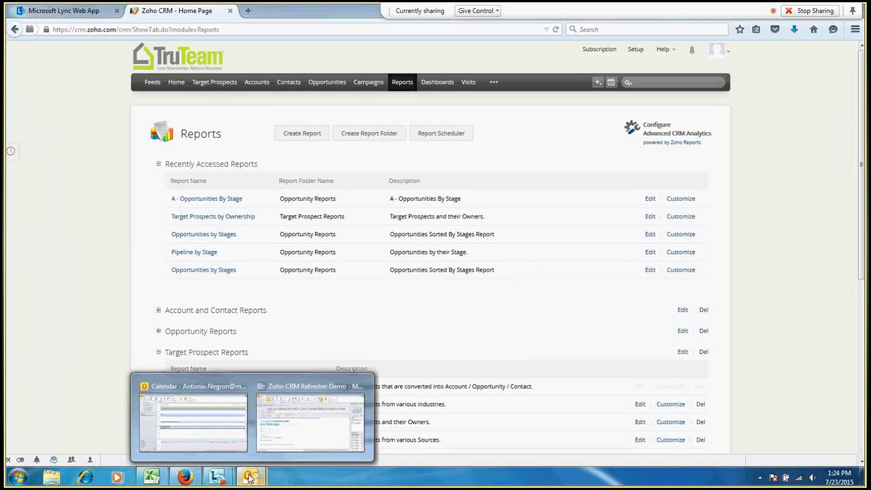
{"action": "mouse_move", "coordinate": [281, 445]}
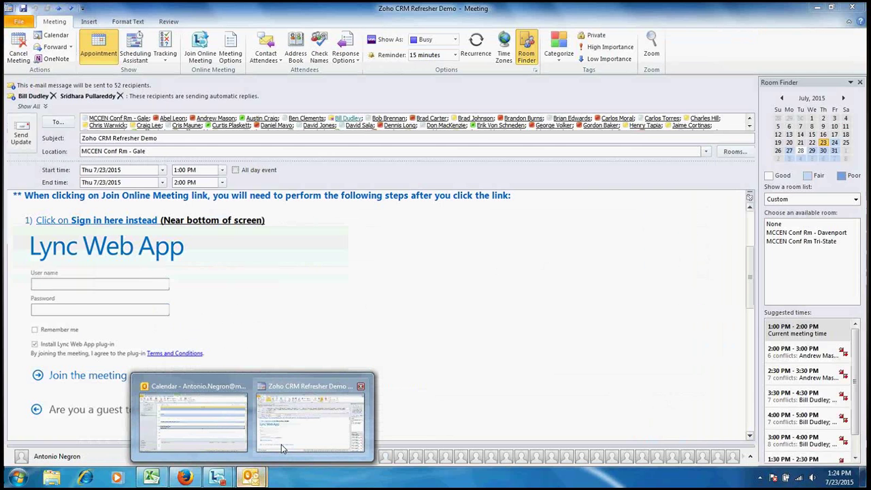
Bring the Zoho CRM Refresher Demo meeting forward, minimize Lync, and view the meeting's File information
{"action": "left_click", "coordinate": [282, 445]}
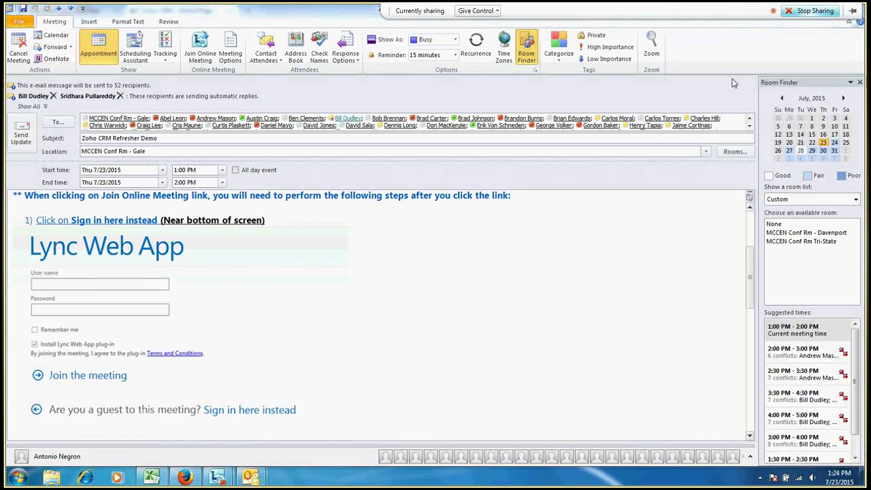
{"action": "left_click", "coordinate": [817, 12]}
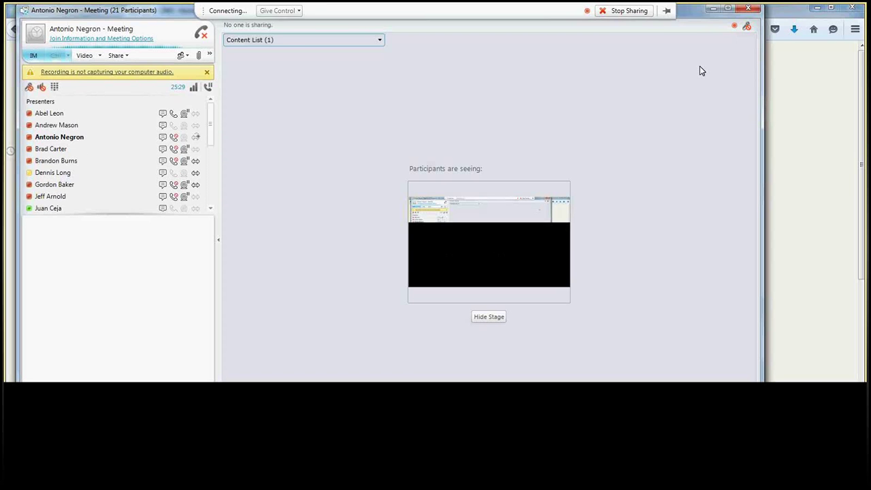
{"action": "left_click", "coordinate": [711, 10]}
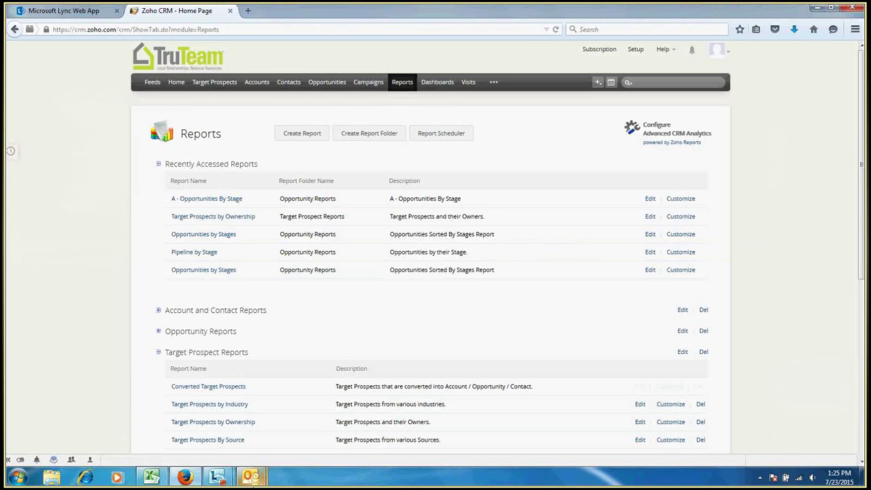
{"action": "mouse_move", "coordinate": [252, 478]}
{"action": "left_click", "coordinate": [316, 419]}
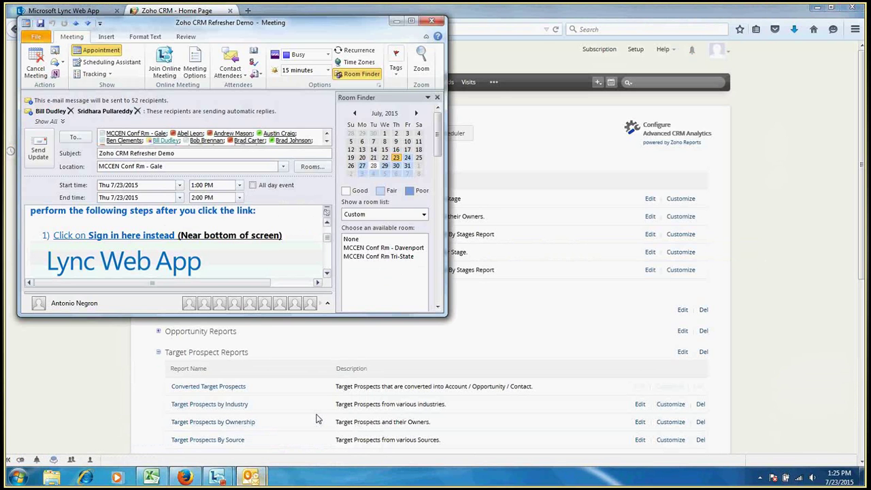
{"action": "left_click", "coordinate": [37, 39]}
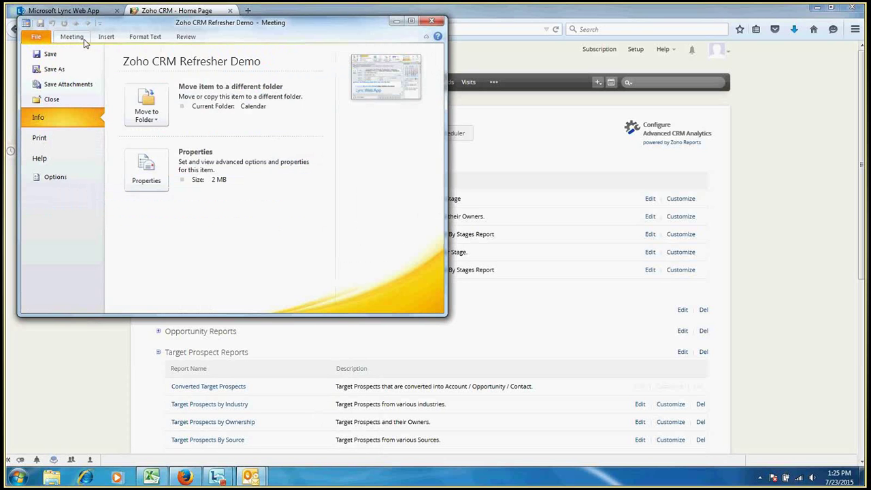
Minimize the meeting window and switch the main Outlook window to the Mail Inbox
{"action": "left_click", "coordinate": [397, 22]}
{"action": "left_click", "coordinate": [253, 478]}
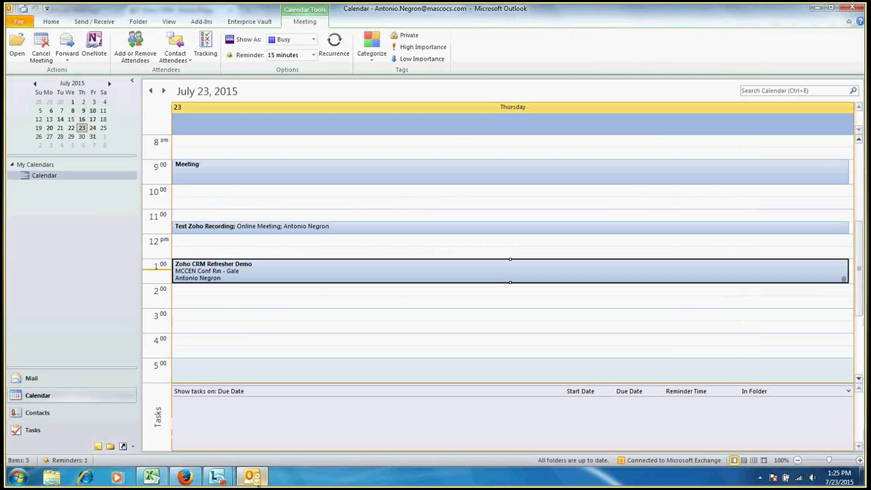
{"action": "left_click", "coordinate": [32, 379]}
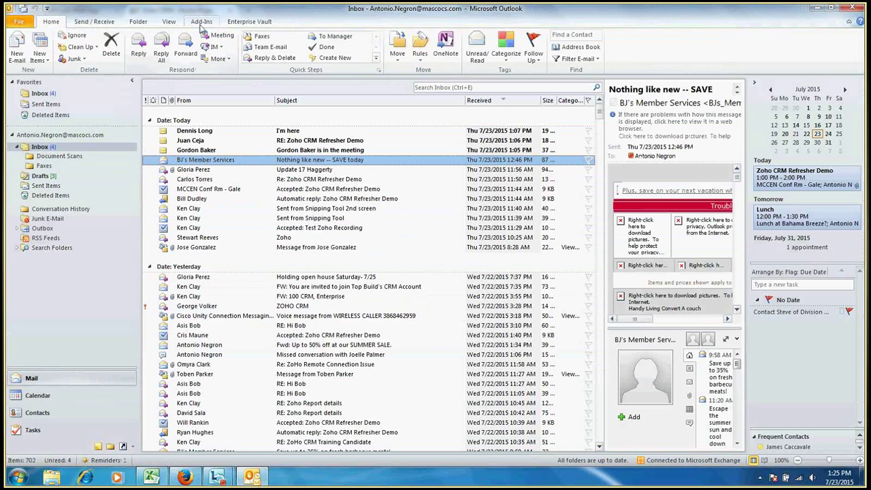
Sign in to the Zoho CRM plug-in via Add-Ins with the account e-mail and password, staying signed in
{"action": "left_click", "coordinate": [201, 23]}
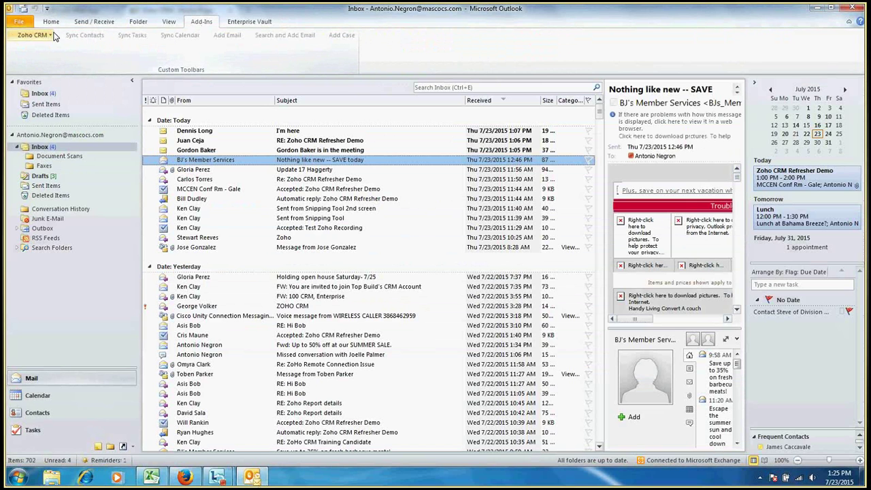
{"action": "left_click", "coordinate": [55, 35]}
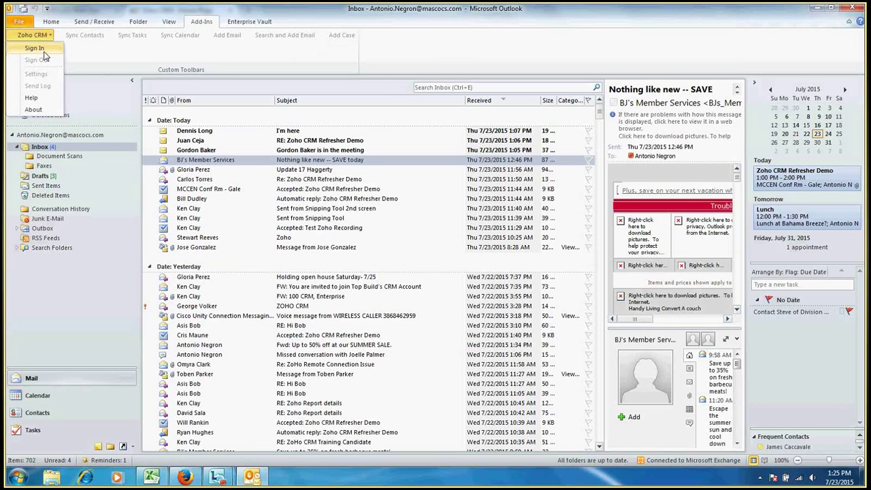
{"action": "left_click", "coordinate": [35, 48]}
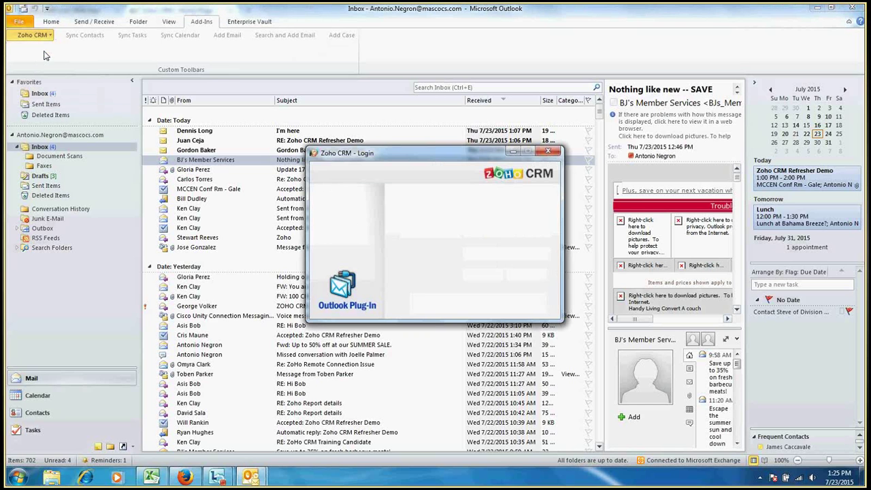
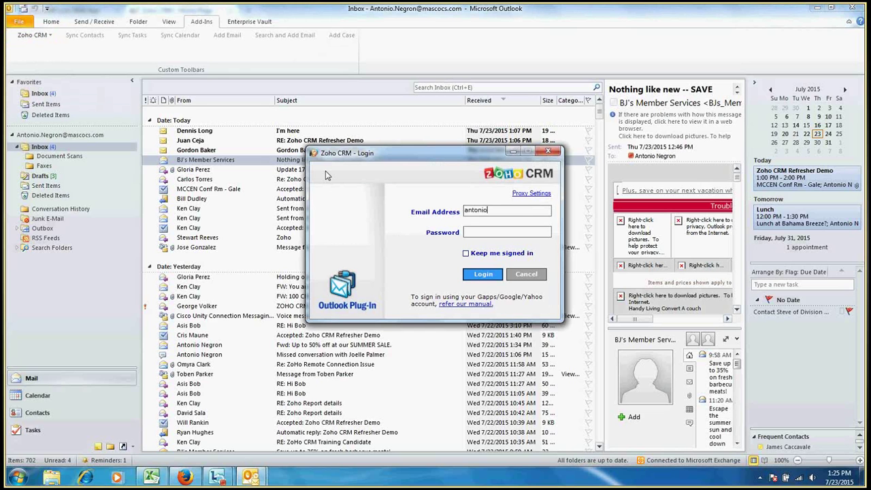
{"action": "key", "text": "Tab"}
{"action": "type", "text": "*********"}
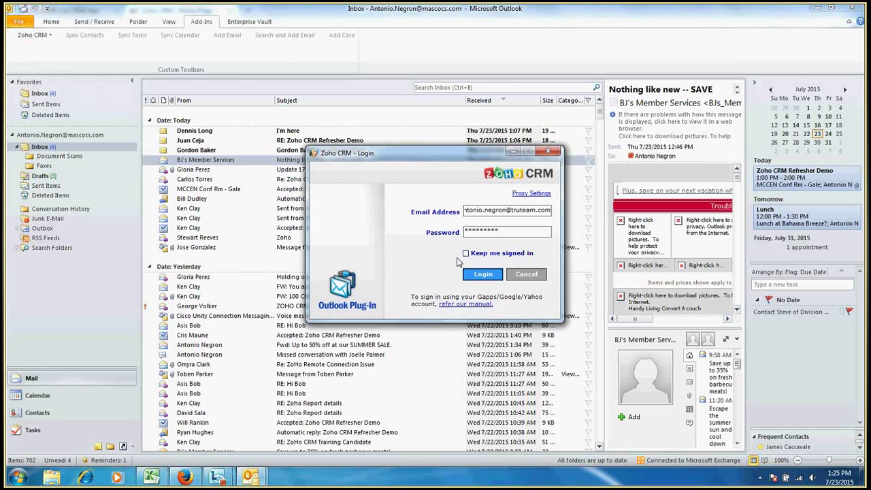
{"action": "left_click", "coordinate": [465, 253]}
Log in, then open the Select Folder picker for the Contacts tab's Contact Folder
{"action": "left_click", "coordinate": [475, 275]}
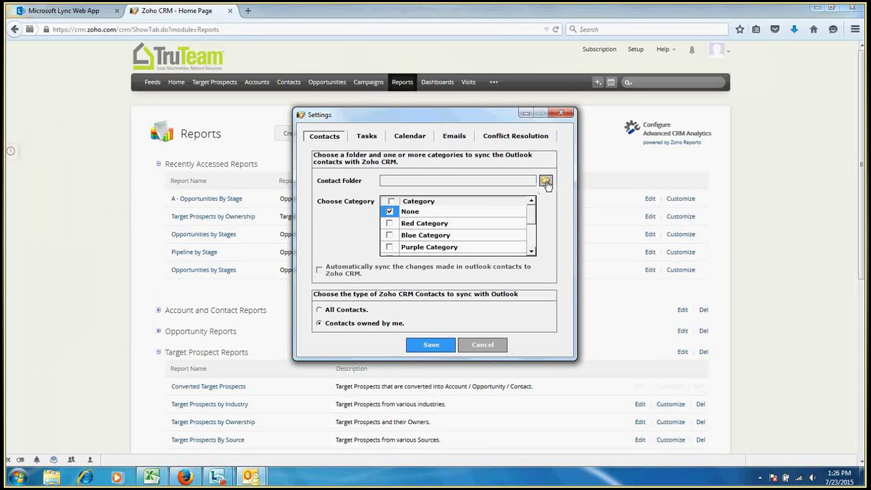
{"action": "left_click", "coordinate": [546, 182]}
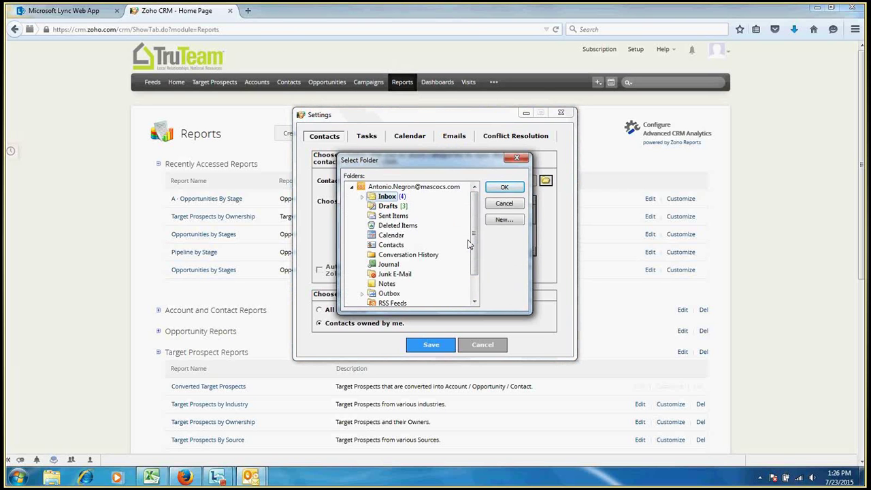
Set the mailbox Contacts folder as the contact sync folder, then view the Tasks settings
{"action": "left_click", "coordinate": [393, 245]}
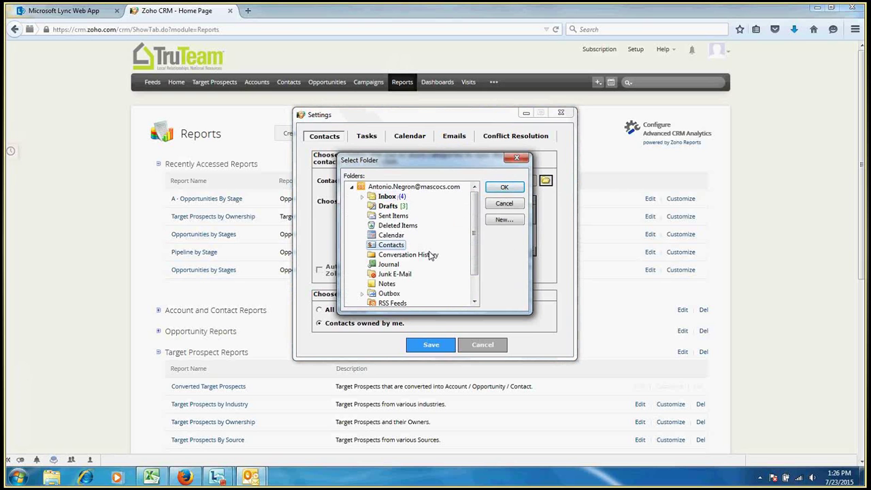
{"action": "left_click", "coordinate": [505, 186]}
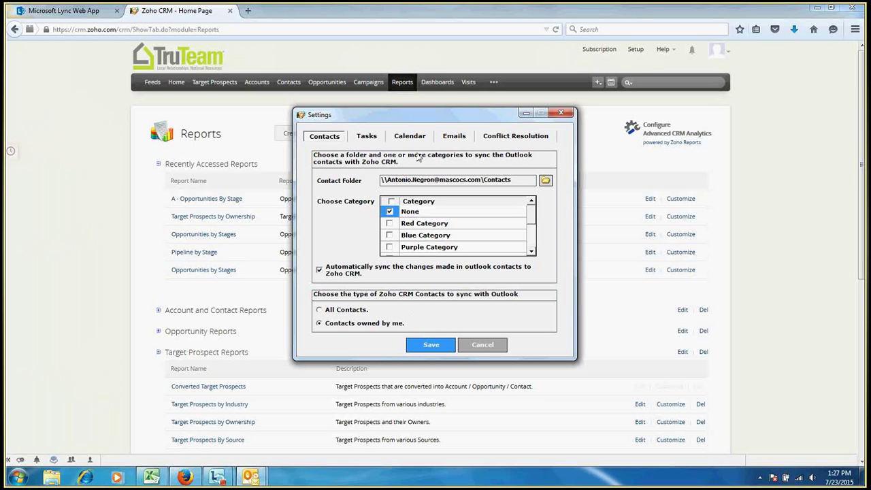
{"action": "left_click", "coordinate": [373, 139]}
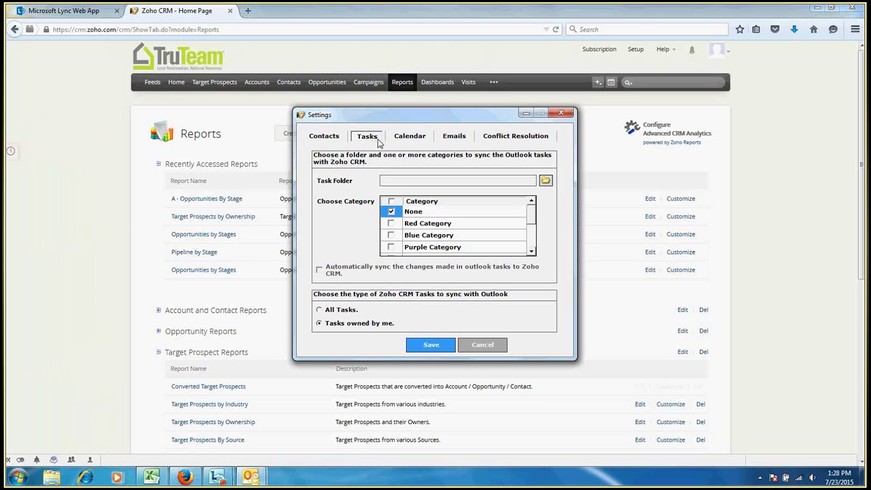
Sync appointments with the mailbox's Calendar folder, then bring up the email sync settings
{"action": "left_click", "coordinate": [402, 140]}
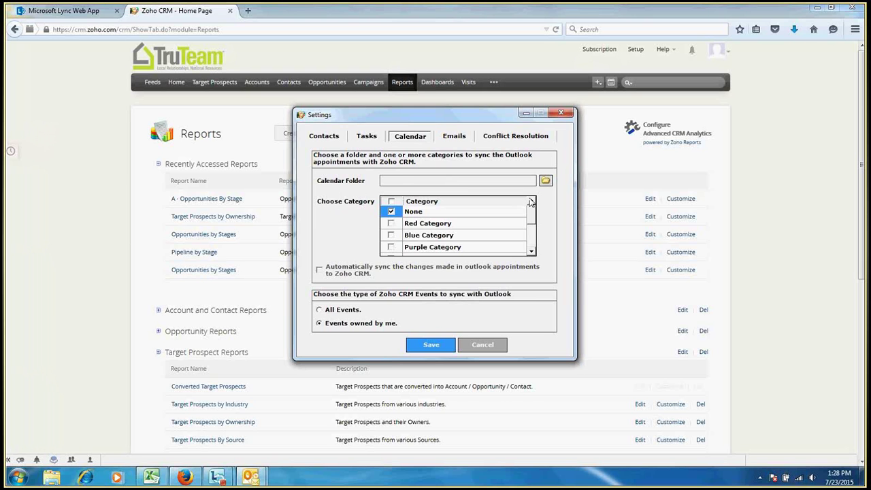
{"action": "left_click", "coordinate": [546, 181]}
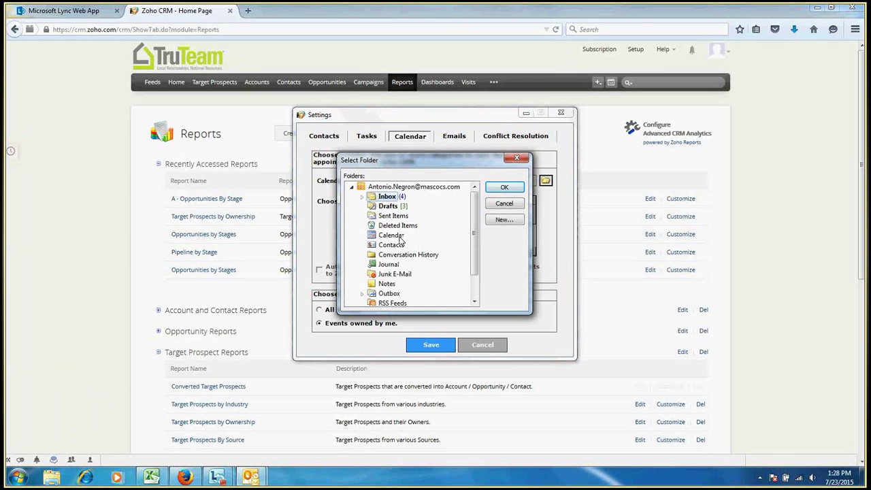
{"action": "left_click", "coordinate": [400, 238]}
{"action": "left_click", "coordinate": [507, 187]}
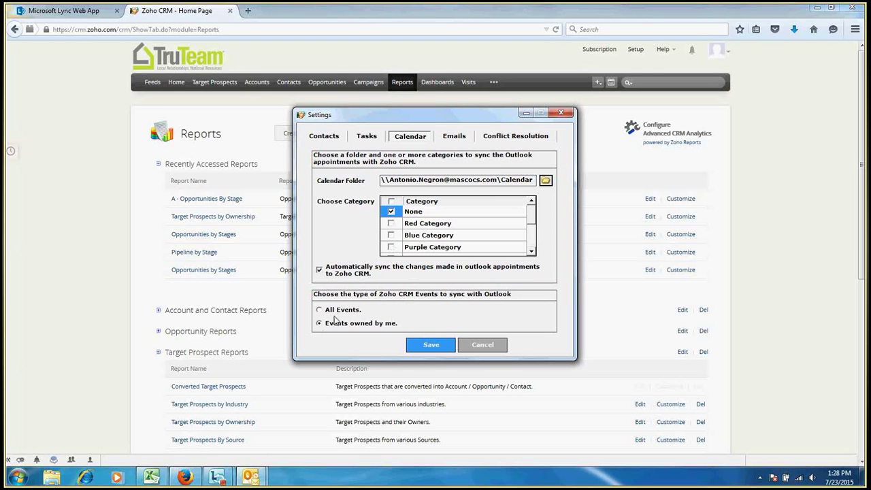
{"action": "left_click", "coordinate": [461, 138]}
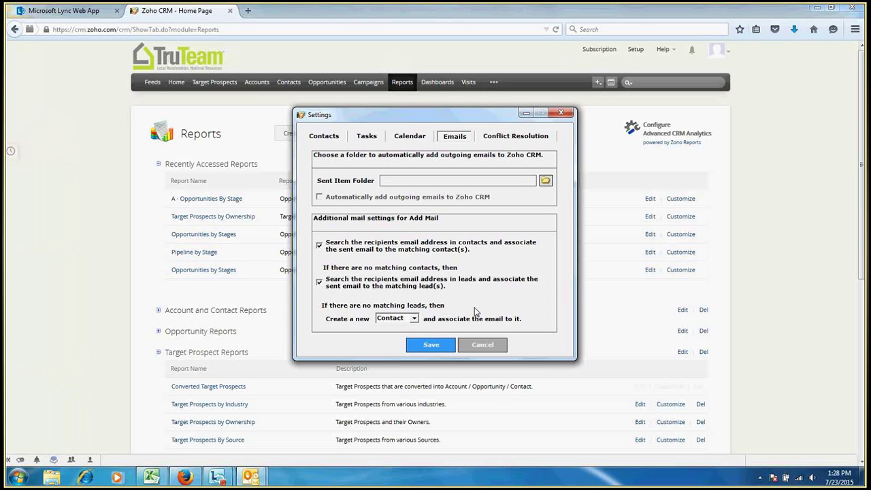
Auto-add outgoing mail from the Sent Items folder and save the plug-in settings
{"action": "left_click", "coordinate": [546, 182]}
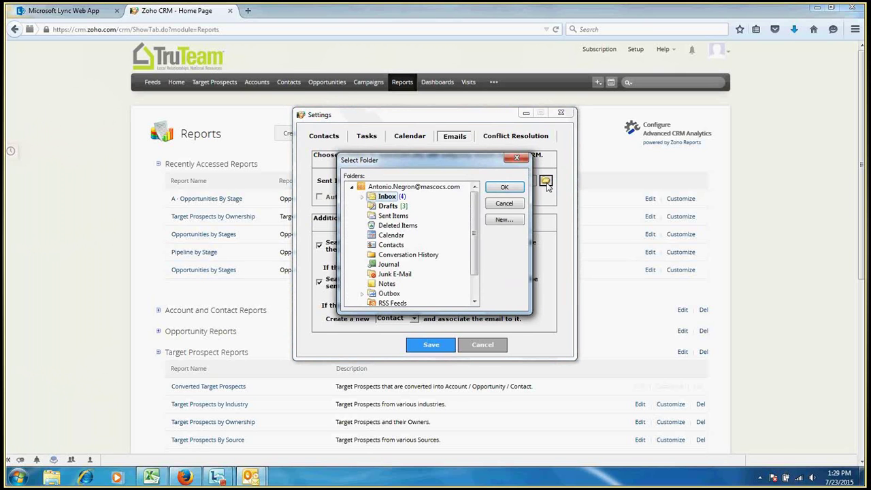
{"action": "left_click", "coordinate": [399, 217]}
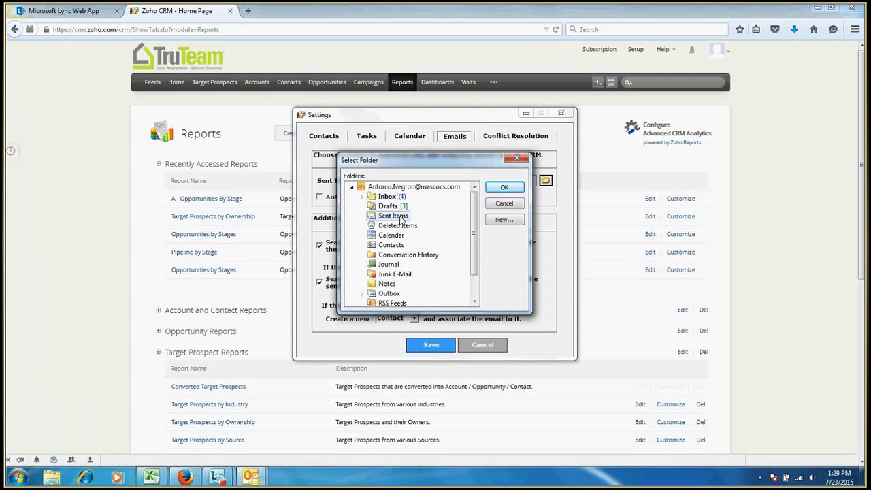
{"action": "left_click", "coordinate": [509, 186]}
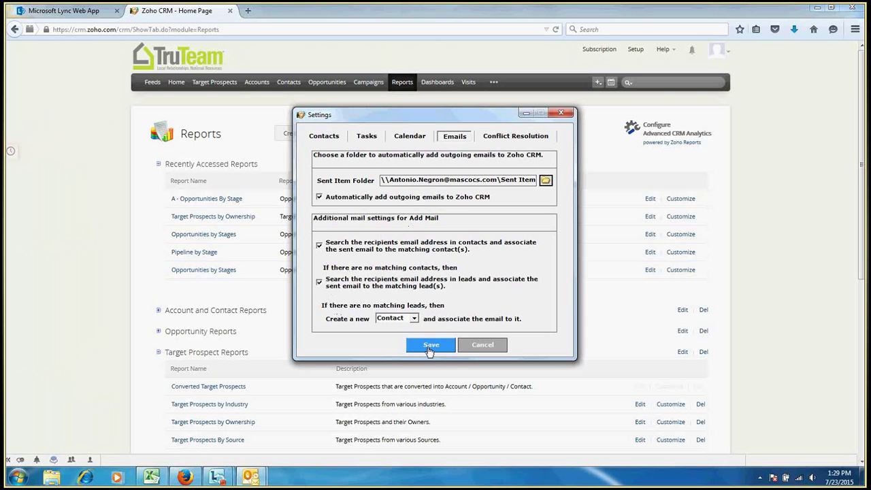
{"action": "left_click", "coordinate": [430, 345]}
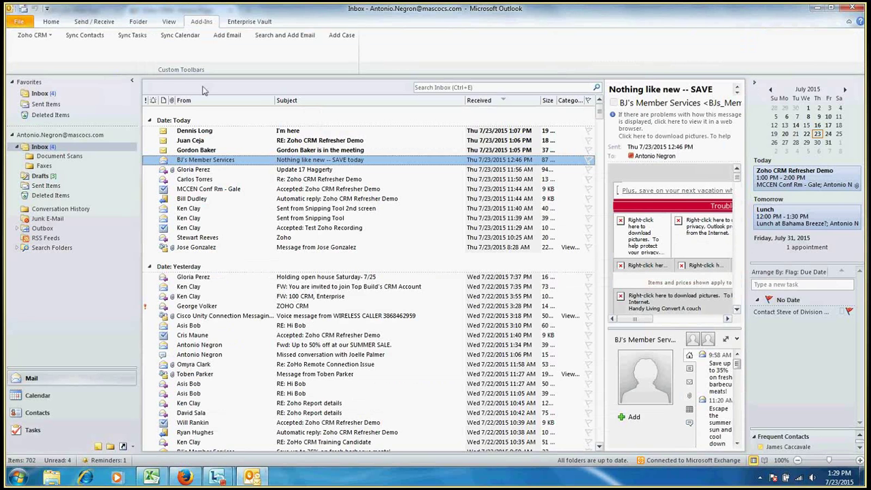
Sync contacts with Zoho CRM, accepting the change that adds 1 record to Outlook
{"action": "left_click", "coordinate": [97, 41]}
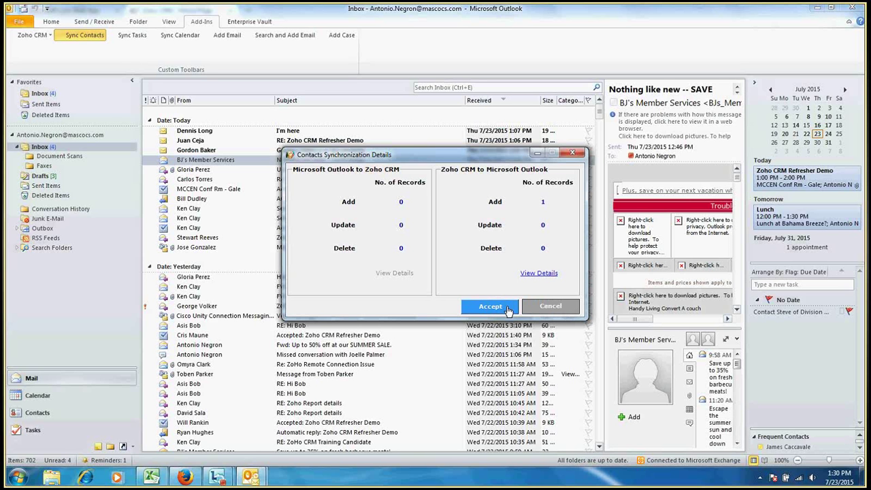
{"action": "left_click", "coordinate": [509, 310]}
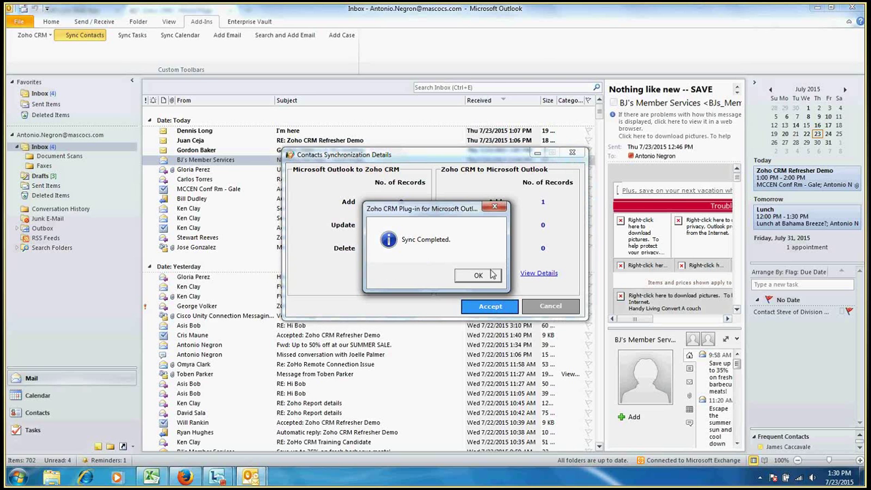
{"action": "left_click", "coordinate": [484, 275]}
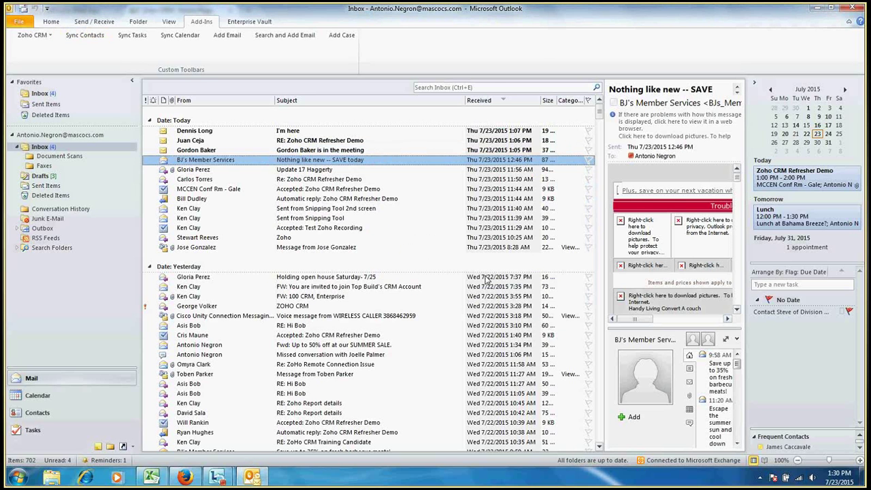
Sync the calendar with Zoho CRM, accepting 36 Outlook events added to Zoho CRM
{"action": "left_click", "coordinate": [176, 36]}
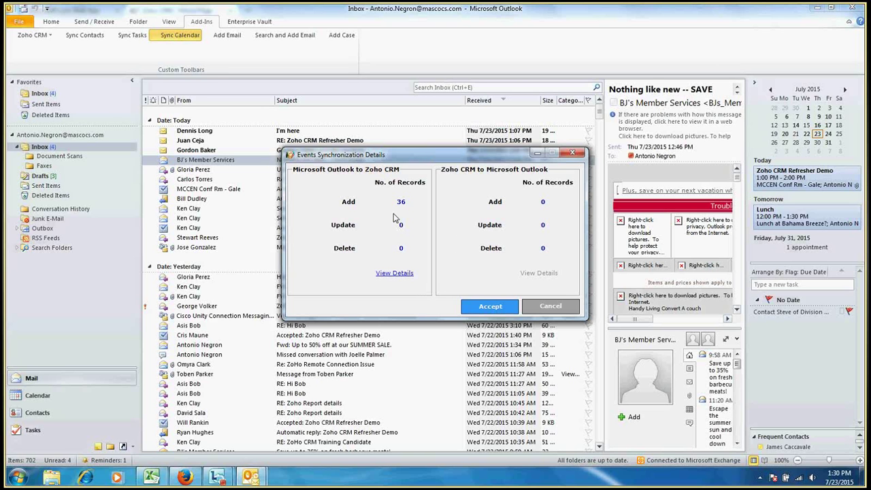
{"action": "left_click", "coordinate": [504, 307]}
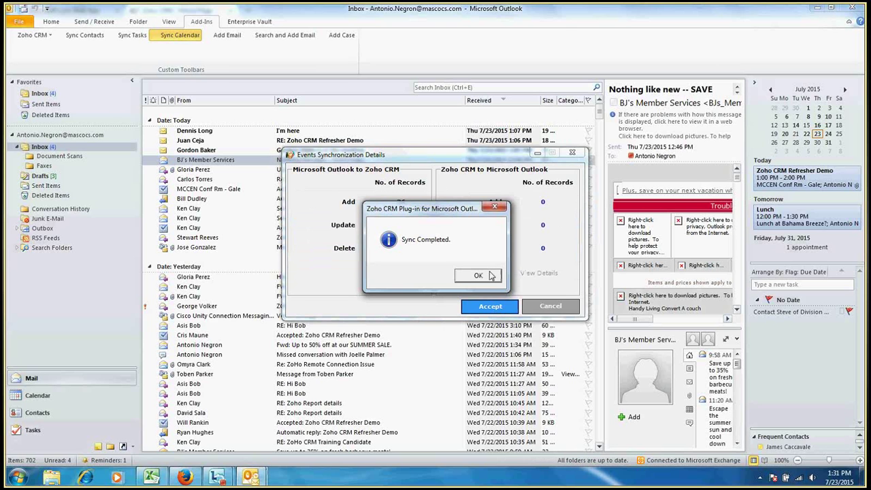
{"action": "left_click", "coordinate": [479, 276]}
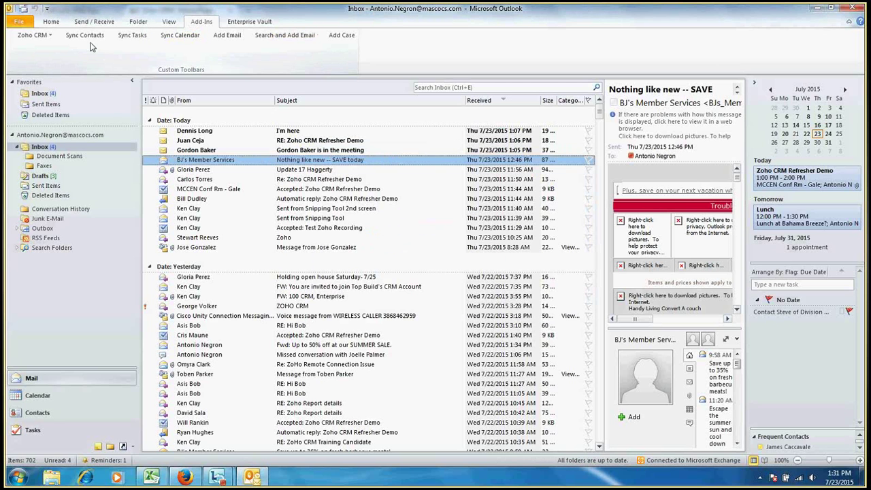
Try a task sync, back out of the missing-folder settings, then add the 'Nothing like new' email
{"action": "left_click", "coordinate": [132, 35]}
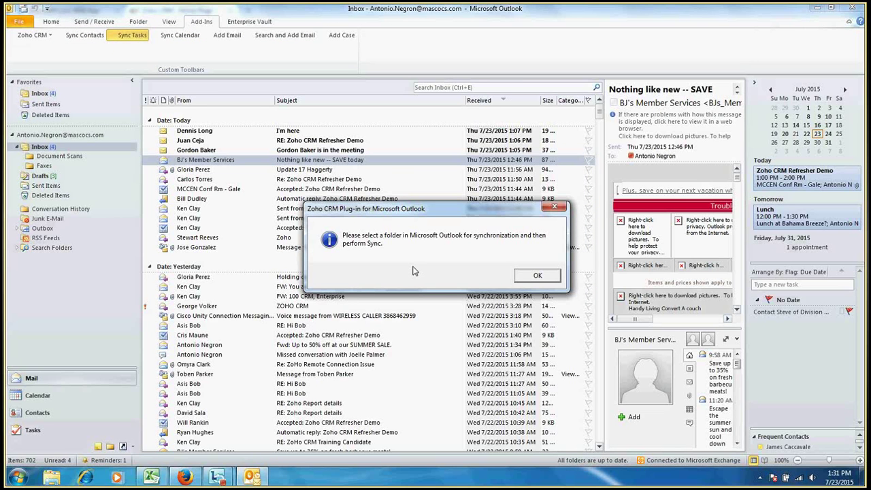
{"action": "left_click", "coordinate": [537, 276]}
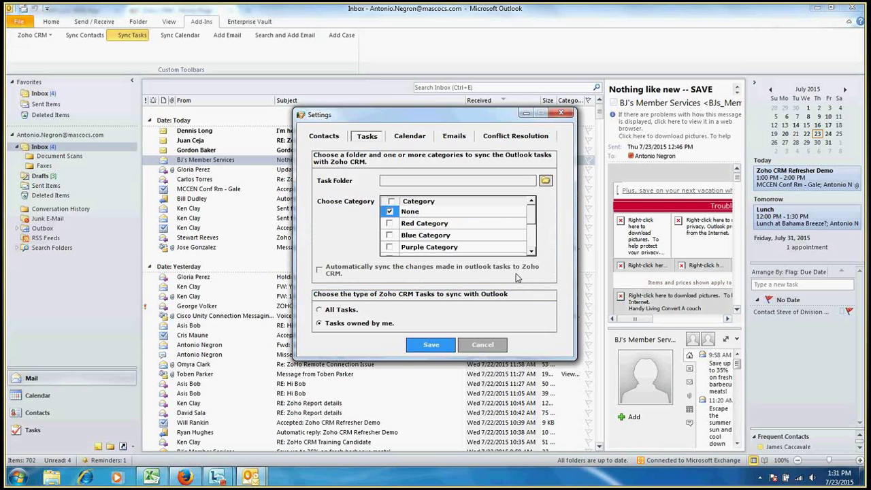
{"action": "left_click", "coordinate": [481, 345]}
{"action": "left_click", "coordinate": [234, 35]}
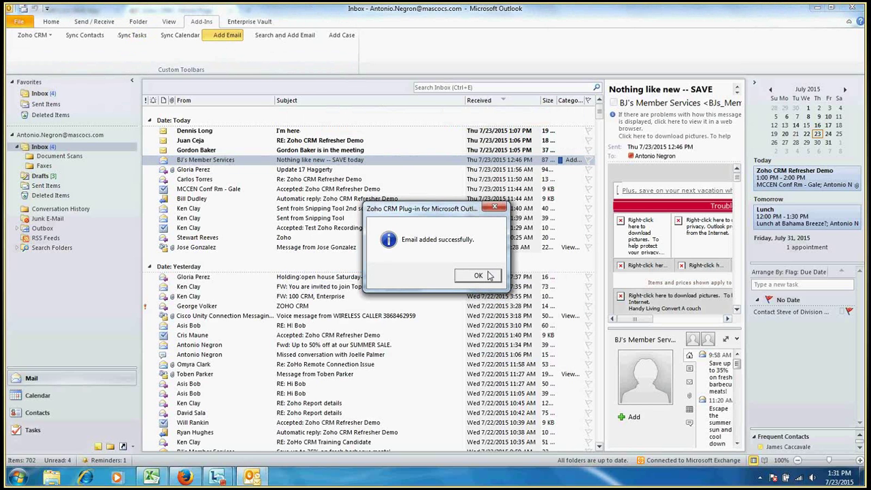
Confirm the email was added to Zoho CRM and minimize Outlook to reveal the browser
{"action": "left_click", "coordinate": [478, 275]}
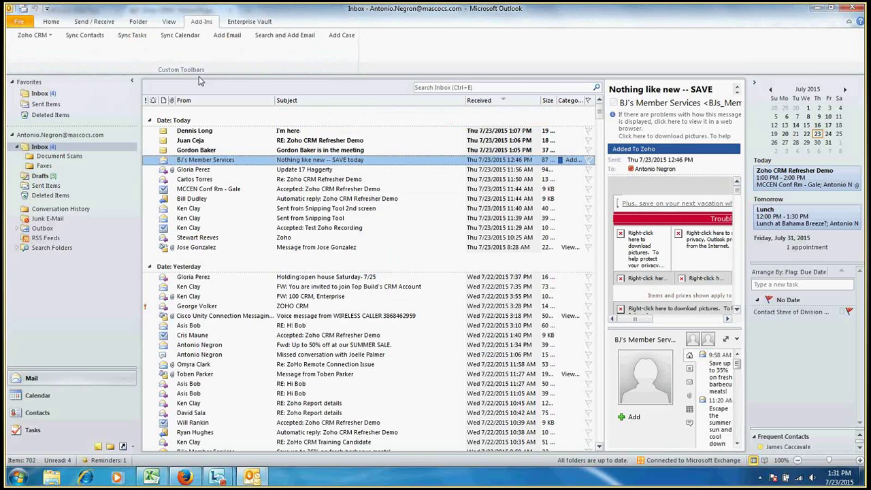
{"action": "left_click", "coordinate": [821, 14]}
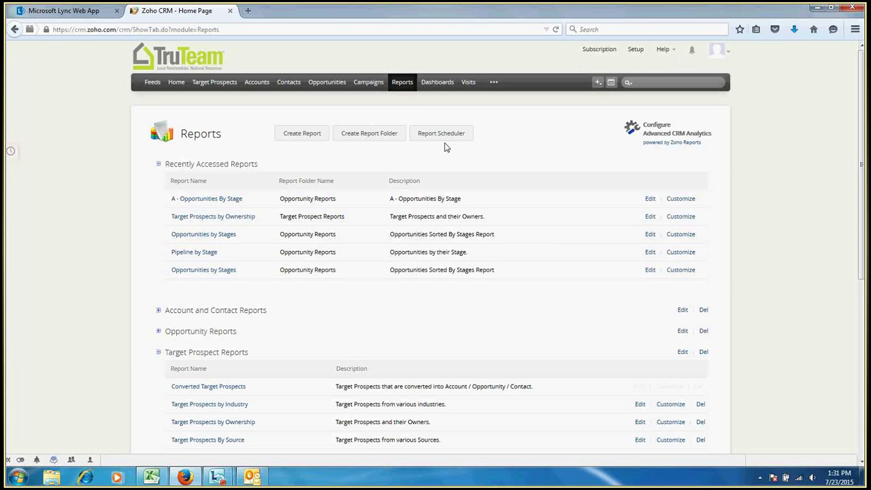
Open the More modules list and close it again, leaving the Reports page in view
{"action": "left_click", "coordinate": [494, 82]}
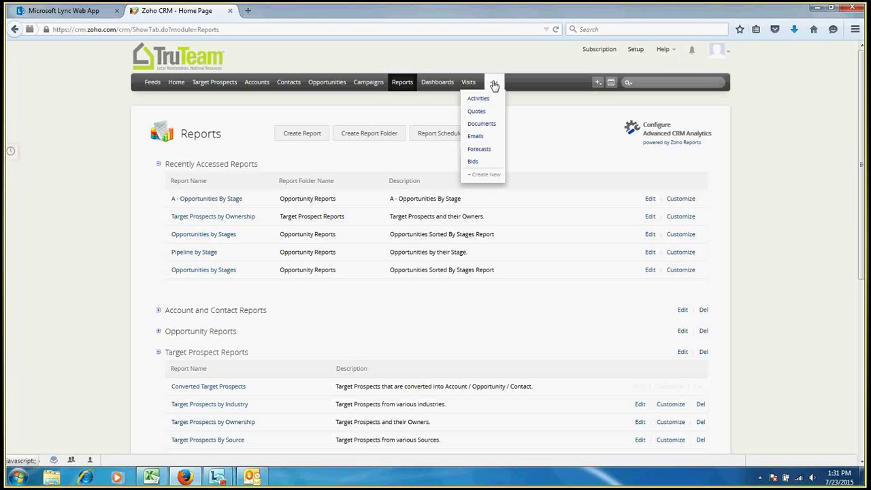
{"action": "left_click", "coordinate": [768, 120]}
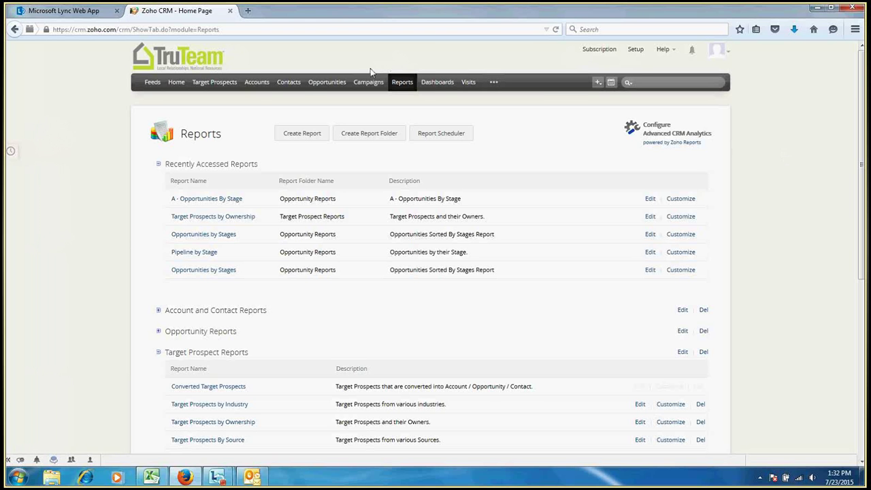
Open the All Accounts list showing each account's phone, owner and last activity time
{"action": "left_click", "coordinate": [265, 82]}
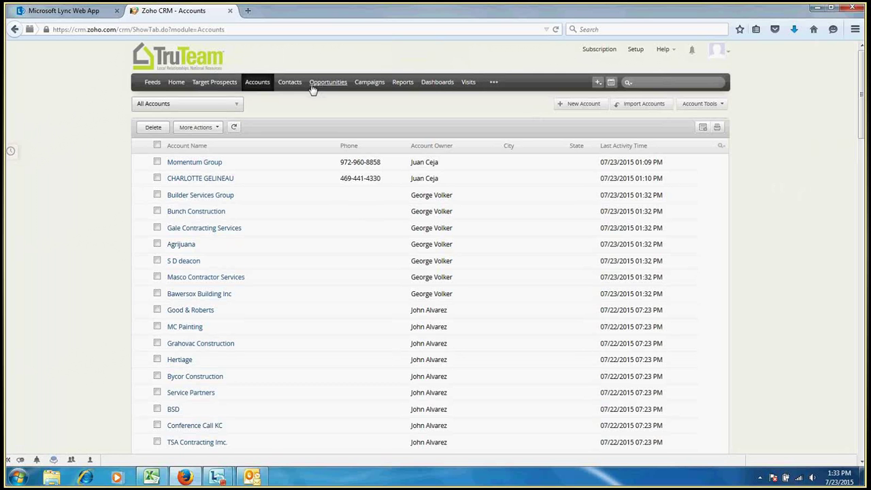
Switch Target Prospects to the My Target Prospects view, which shows no prospects
{"action": "left_click", "coordinate": [218, 84]}
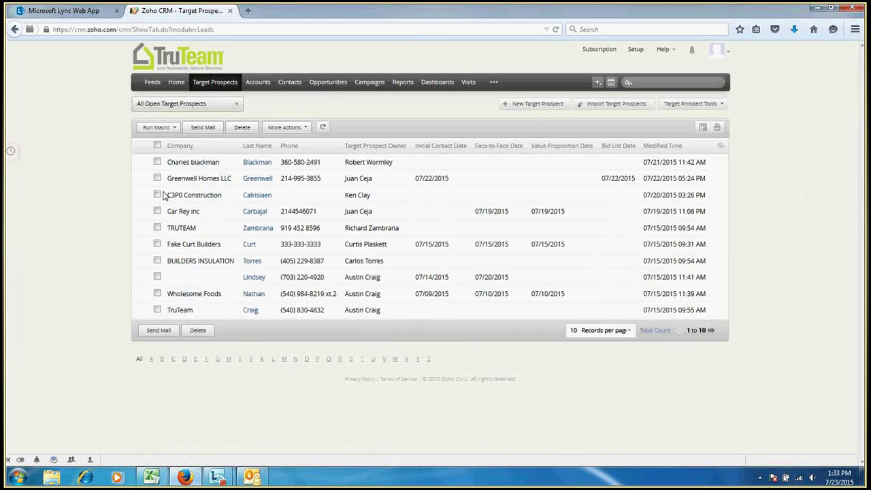
{"action": "left_click", "coordinate": [238, 105]}
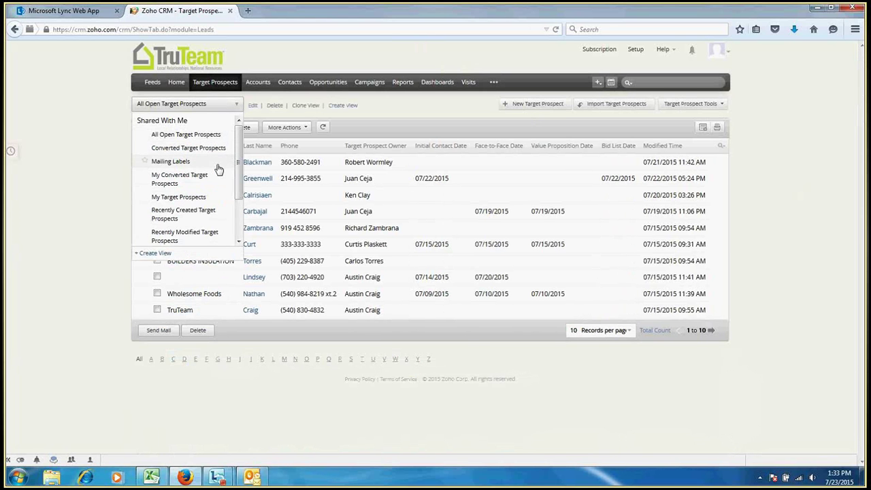
{"action": "left_click", "coordinate": [215, 197]}
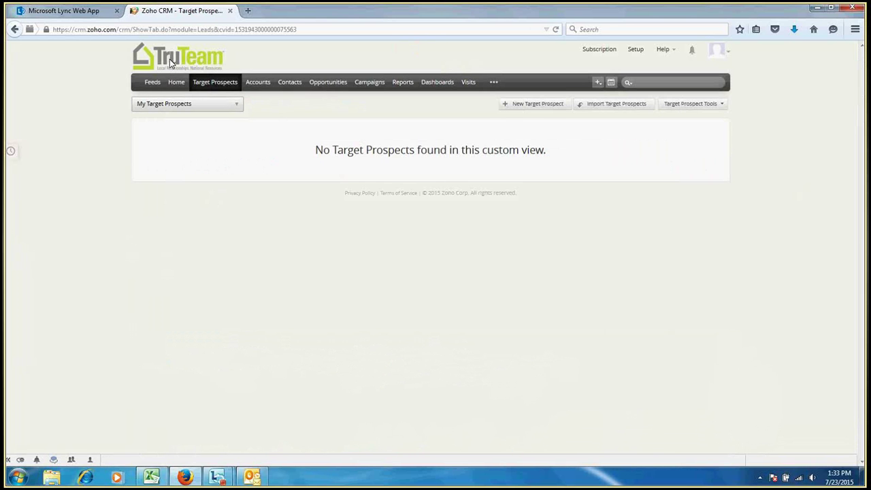
Switch the prospect view to All Open Target Prospects, listing 10 open prospects
{"action": "mouse_move", "coordinate": [224, 107]}
{"action": "mouse_move", "coordinate": [253, 115]}
{"action": "left_click", "coordinate": [234, 106]}
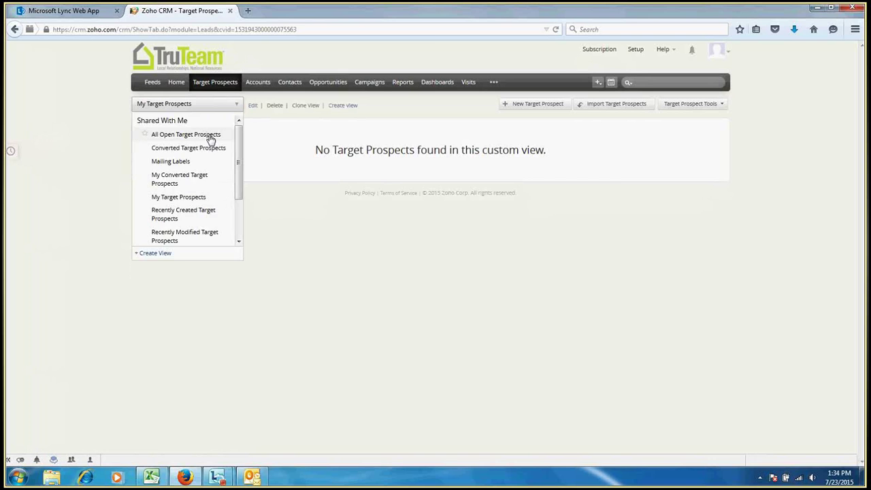
{"action": "left_click", "coordinate": [211, 137]}
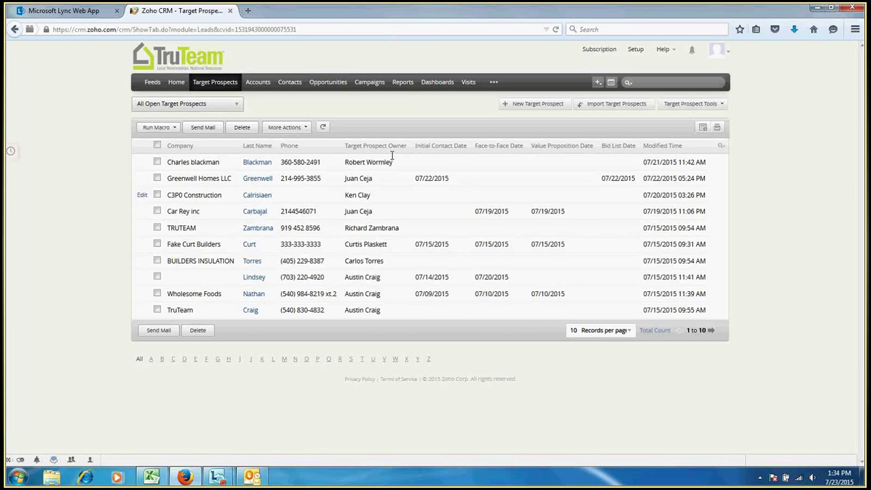
Choose My Target Prospects from the view dropdown, which shows no prospects found
{"action": "mouse_move", "coordinate": [238, 114]}
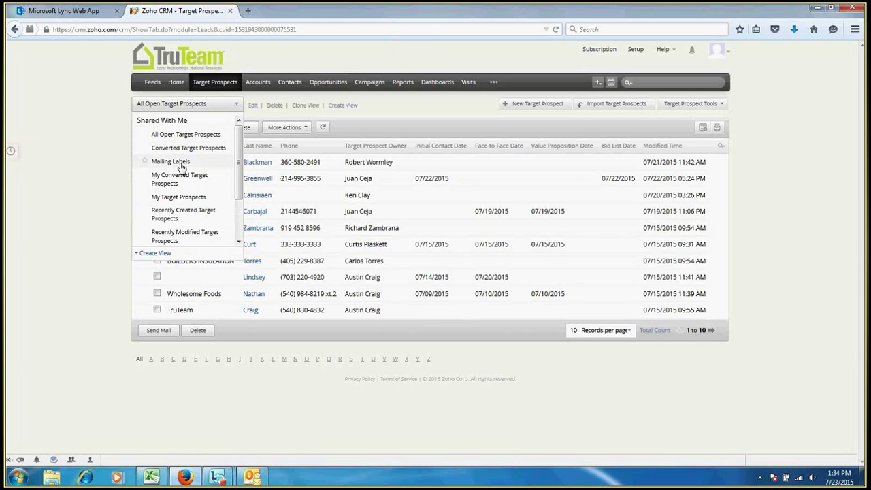
{"action": "left_click", "coordinate": [181, 197]}
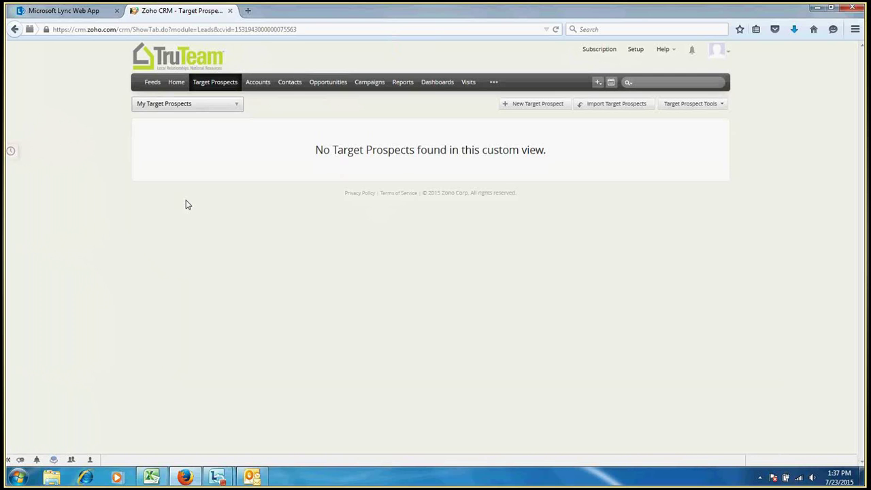
Show the All Open Target Prospects view with its ten records, then return to the Lync meeting
{"action": "left_click", "coordinate": [174, 83]}
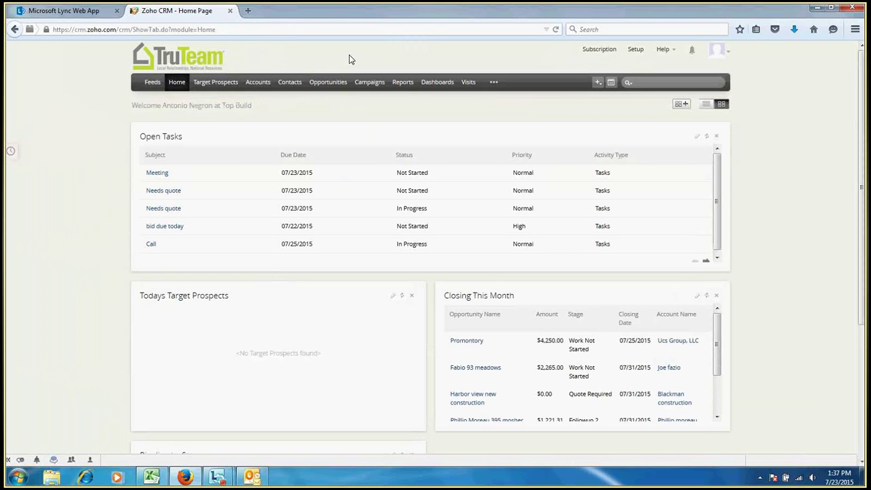
{"action": "left_click", "coordinate": [215, 91]}
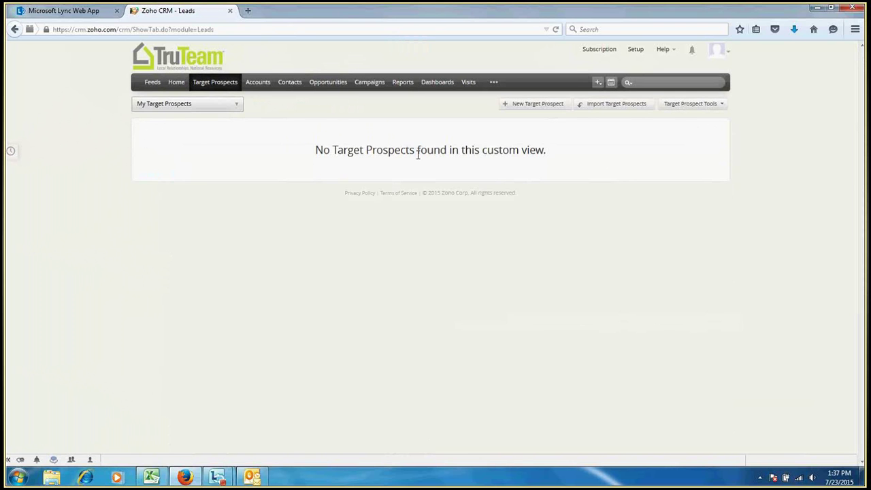
{"action": "left_click", "coordinate": [234, 107]}
{"action": "left_click", "coordinate": [205, 135]}
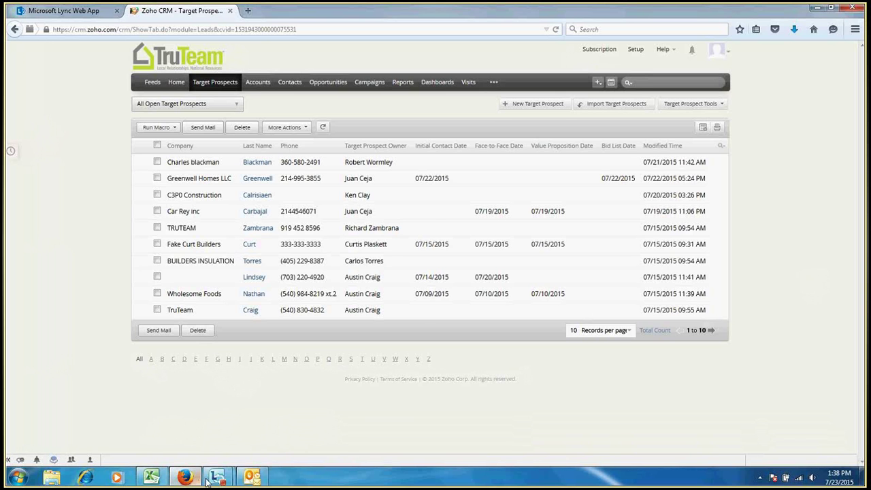
{"action": "left_click", "coordinate": [302, 409]}
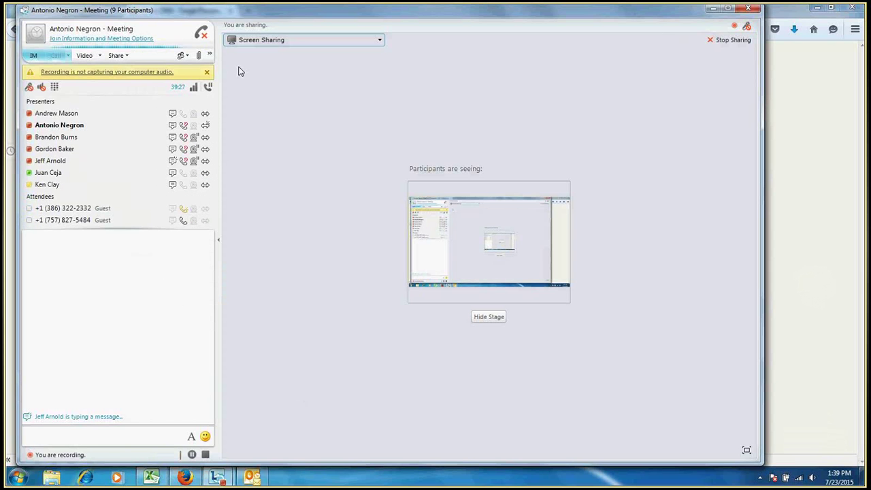
Stop the Lync meeting recording and move the Stop Recording dialog down and right
{"action": "left_click", "coordinate": [205, 455]}
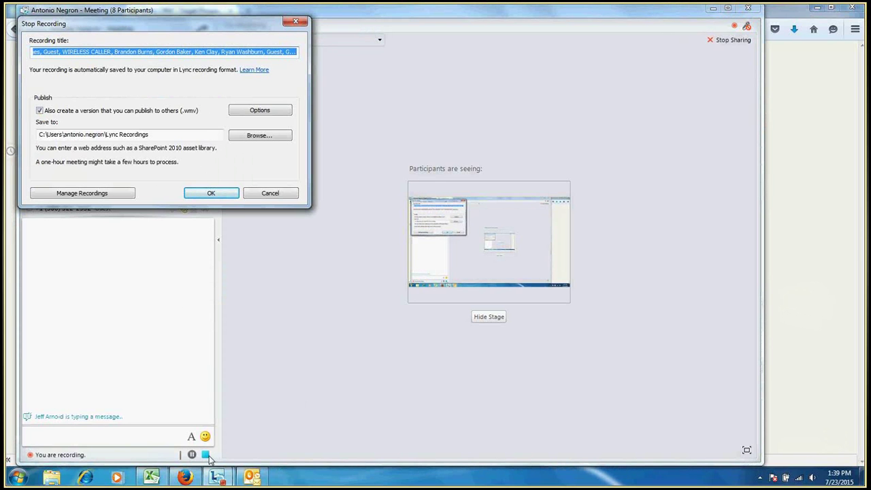
{"action": "left_click", "coordinate": [251, 28]}
{"action": "left_click_drag", "start_coordinate": [238, 29], "coordinate": [317, 91]}
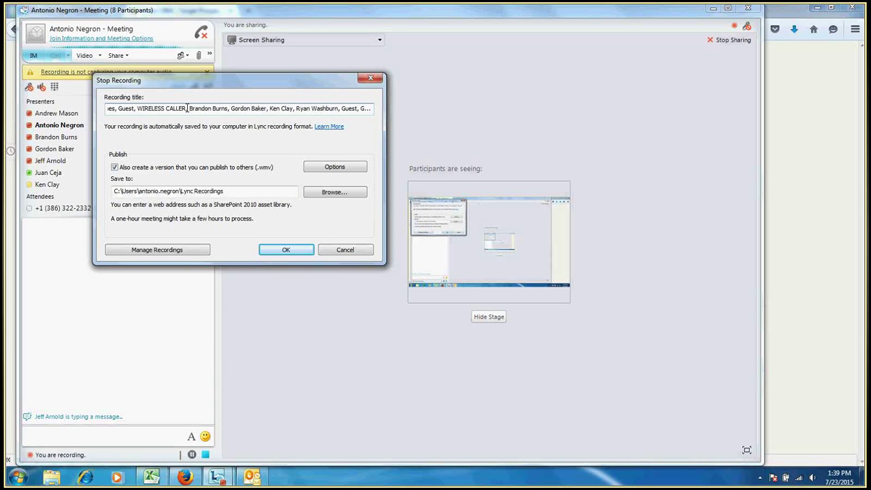
Replace the default recording title with 'Zoho Refresher Demo - Thursday 7/23/2015'
{"action": "left_click", "coordinate": [187, 108]}
{"action": "key", "text": "Left"}
{"action": "key", "text": "Left"}
{"action": "key", "text": "Left"}
{"action": "key", "text": "Left"}
{"action": "key", "text": "Left"}
{"action": "key", "text": "Left"}
{"action": "key", "text": "Left"}
{"action": "key", "text": "Left"}
{"action": "key", "text": "Left"}
{"action": "key", "text": "Left"}
{"action": "key", "text": "Left"}
{"action": "key", "text": "Left"}
{"action": "key", "text": "Left"}
{"action": "key", "text": "Left"}
{"action": "key", "text": "Left"}
{"action": "key", "text": "Left"}
{"action": "key", "text": "Left"}
{"action": "key", "text": "Left"}
{"action": "key", "text": "Left"}
{"action": "key", "text": "Left"}
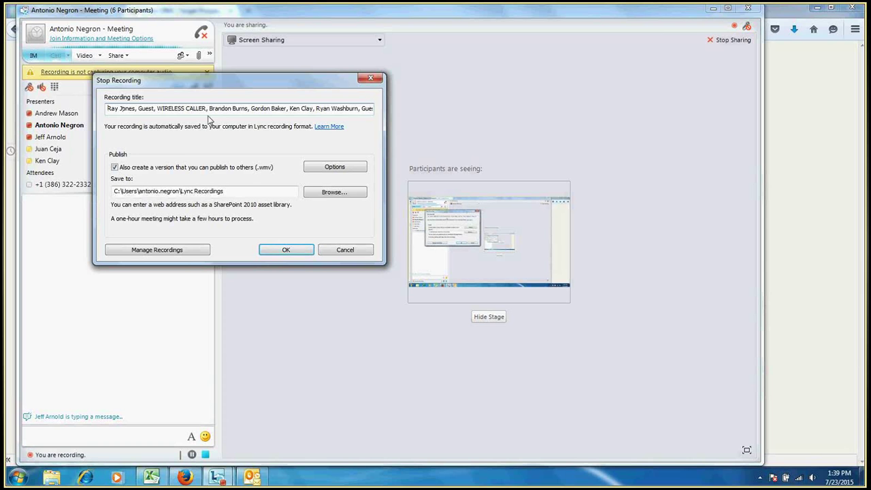
{"action": "key", "text": "End"}
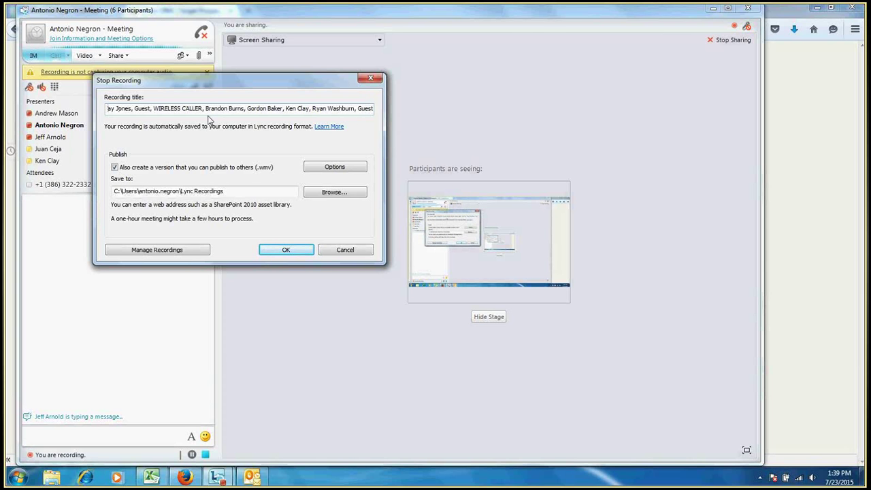
{"action": "key", "text": "BackSpace"}
{"action": "key", "text": "BackSpace"}
{"action": "key", "text": "BackSpace"}
{"action": "key", "text": "BackSpace"}
{"action": "key", "text": "BackSpace"}
{"action": "key", "text": "BackSpace"}
{"action": "key", "text": "BackSpace"}
{"action": "key", "text": "BackSpace"}
{"action": "key", "text": "BackSpace"}
{"action": "key", "text": "BackSpace"}
{"action": "key", "text": "BackSpace"}
{"action": "key", "text": "BackSpace"}
{"action": "key", "text": "BackSpace"}
{"action": "key", "text": "BackSpace"}
{"action": "key", "text": "BackSpace"}
{"action": "key", "text": "BackSpace"}
{"action": "key", "text": "BackSpace"}
{"action": "key", "text": "BackSpace"}
{"action": "key", "text": "BackSpace"}
{"action": "key", "text": "BackSpace"}
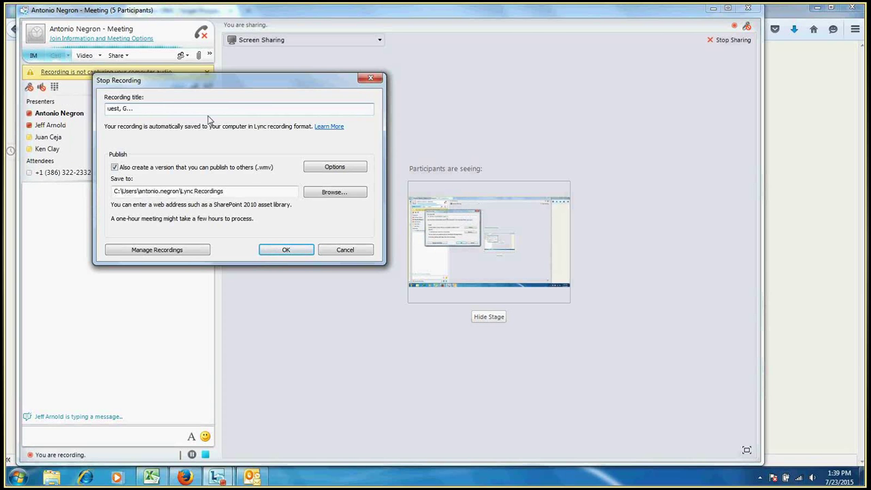
{"action": "key", "text": "BackSpace"}
{"action": "key", "text": "BackSpace"}
{"action": "key", "text": "BackSpace"}
{"action": "key", "text": "BackSpace"}
{"action": "key", "text": "BackSpace"}
{"action": "key", "text": "BackSpace"}
{"action": "key", "text": "BackSpace"}
{"action": "key", "text": "BackSpace"}
{"action": "key", "text": "BackSpace"}
{"action": "key", "text": "BackSpace"}
{"action": "type", "text": "Zoho Re"}
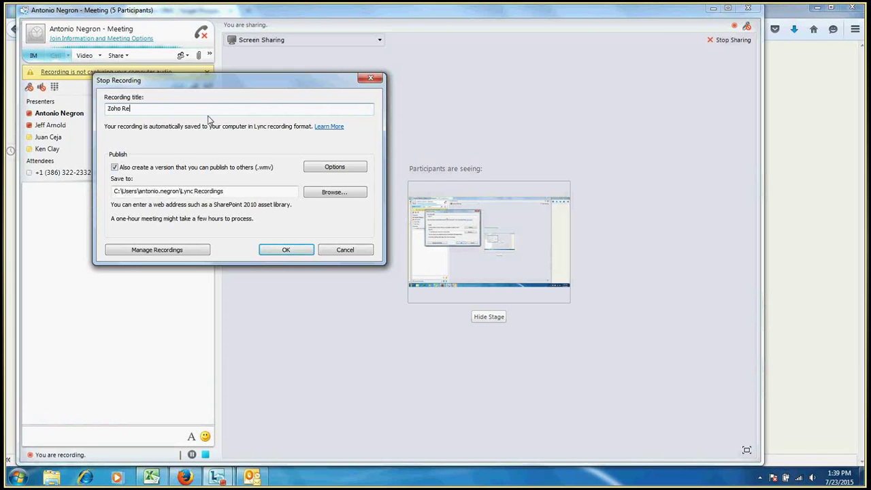
{"action": "type", "text": "fresher Demo - 7/"}
{"action": "type", "text": "23/2015"}
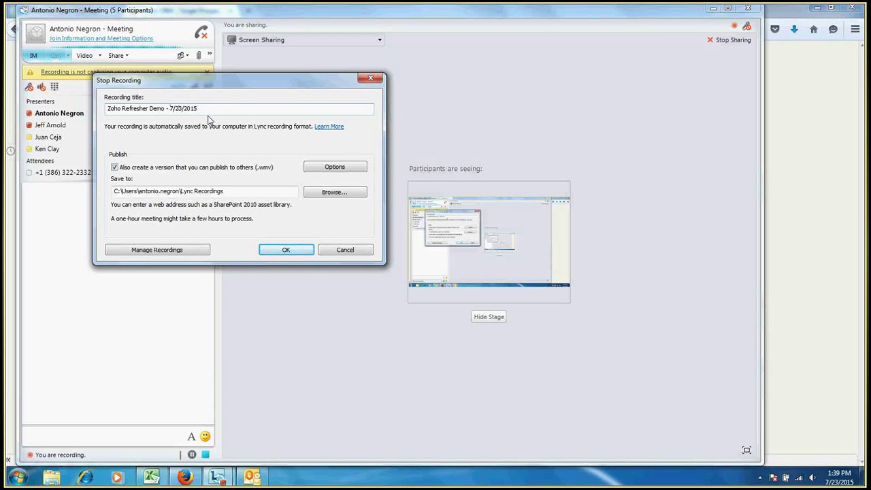
{"action": "type", "text": "Thursday"}
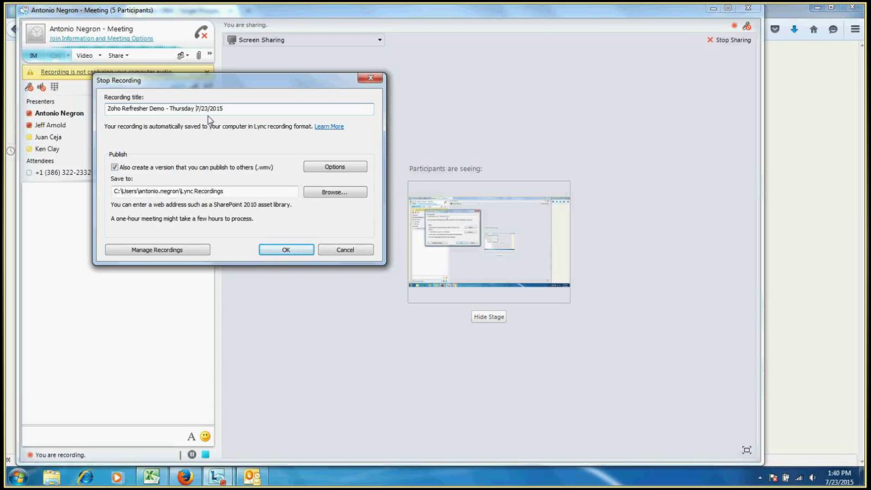